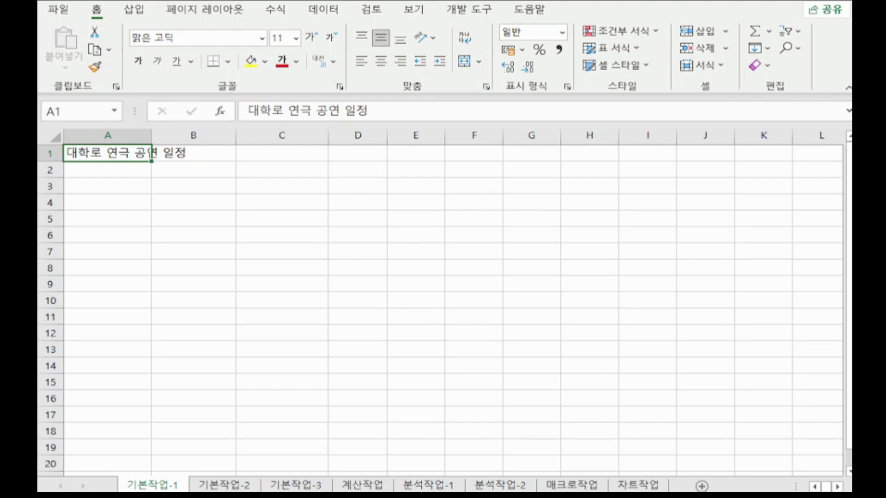
- Open the 기본작업-2 worksheet and select an empty cell below the camp table
click(218, 485)
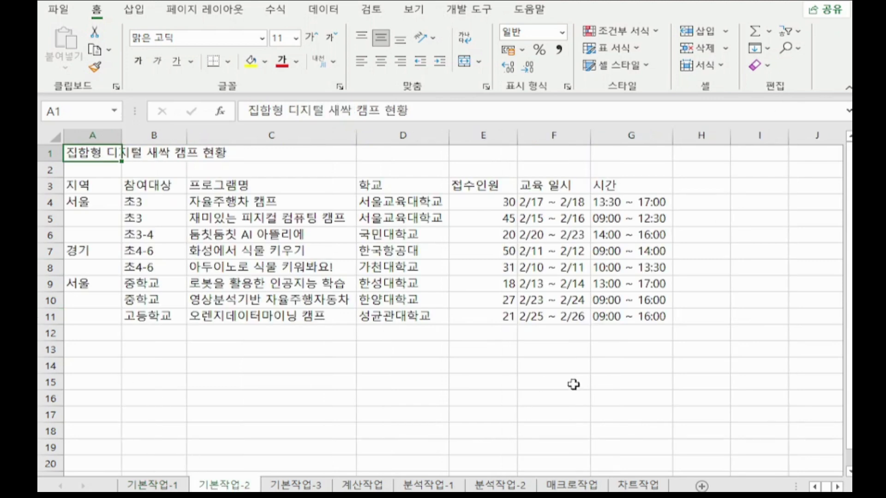
click(580, 401)
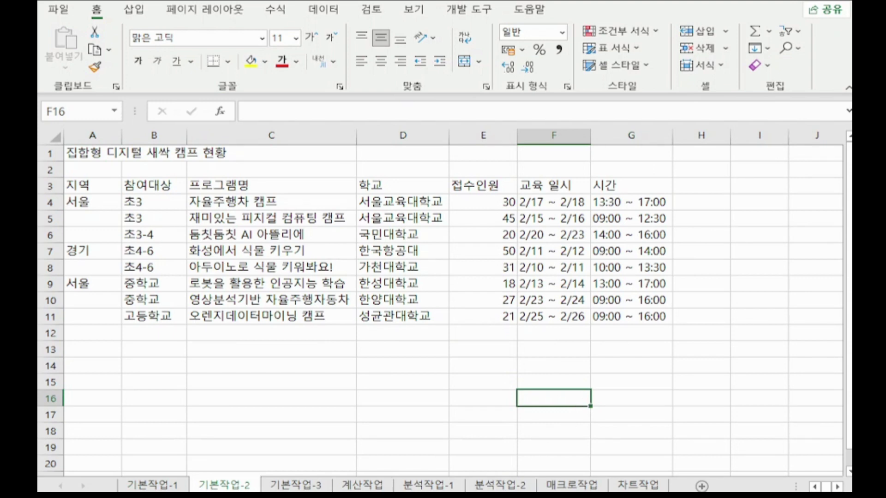
- Switch to Notepad, maximize its window and write ": 콜론" on the first line
click(422, 497)
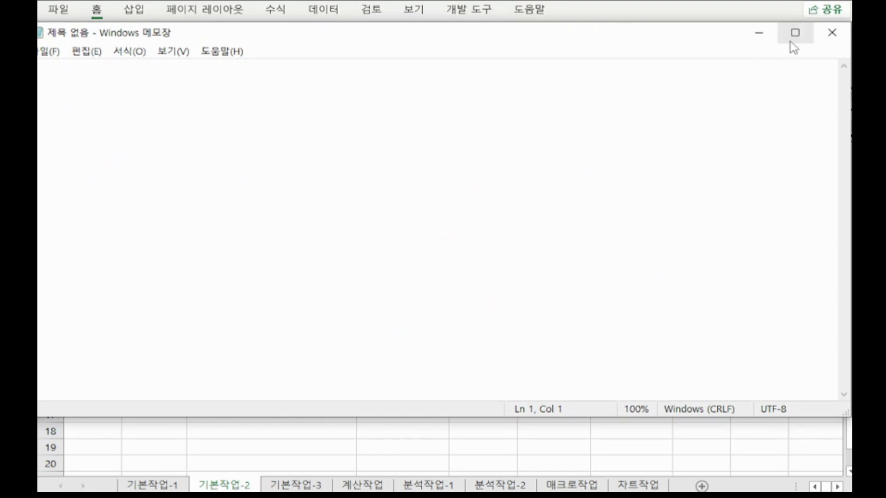
click(791, 42)
text(:)
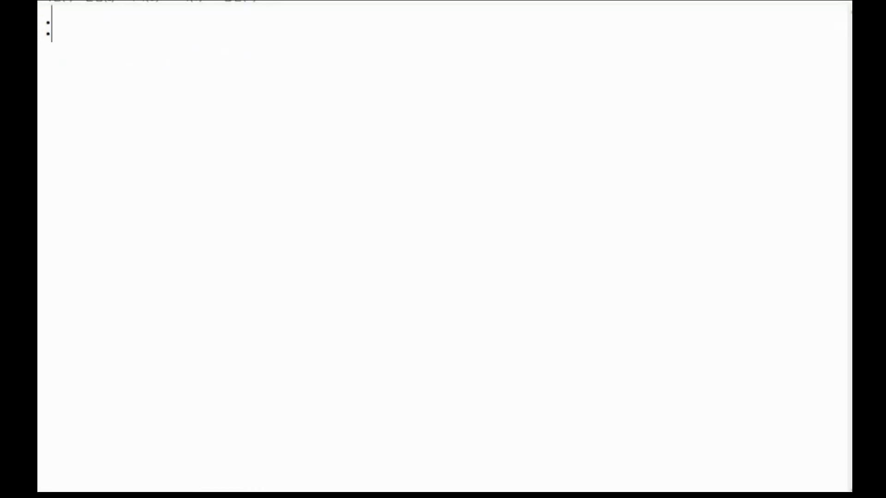
text( zh)
key(BackSpace)
key(BackSpace)
text(콜ㄹ)
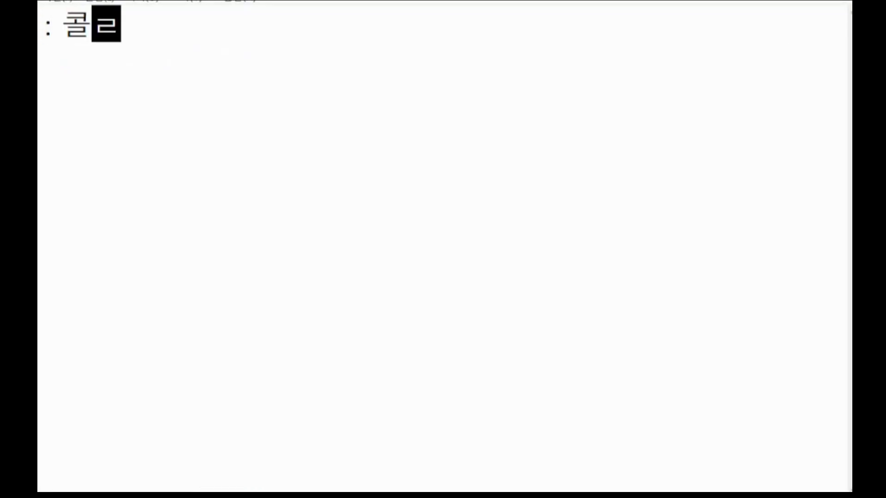
text(ㅗㄴ)
- Add a second line reading "~에서 ~까지" to the Notepad note
key(Return)
text(`)
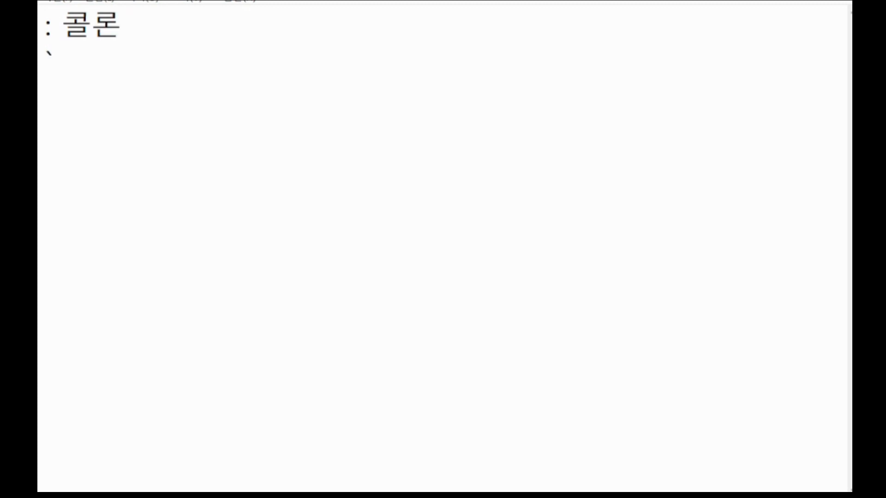
key(BackSpace)
text(~에서 )
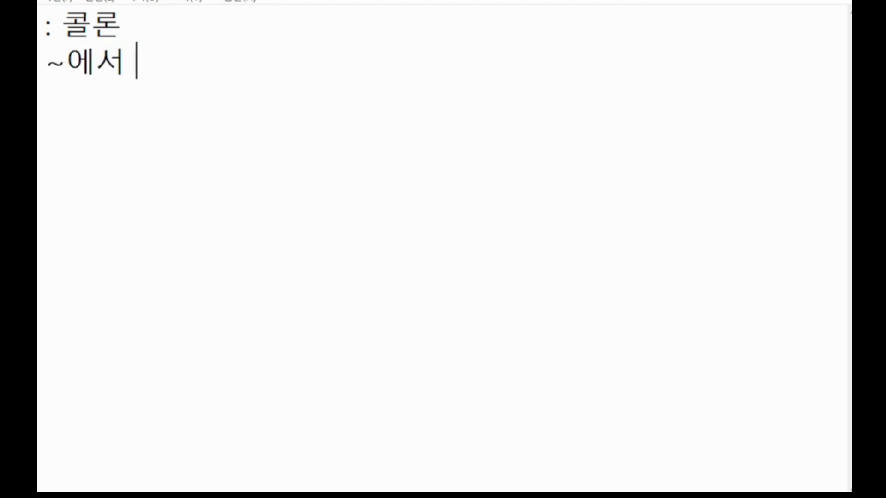
text(~까지)
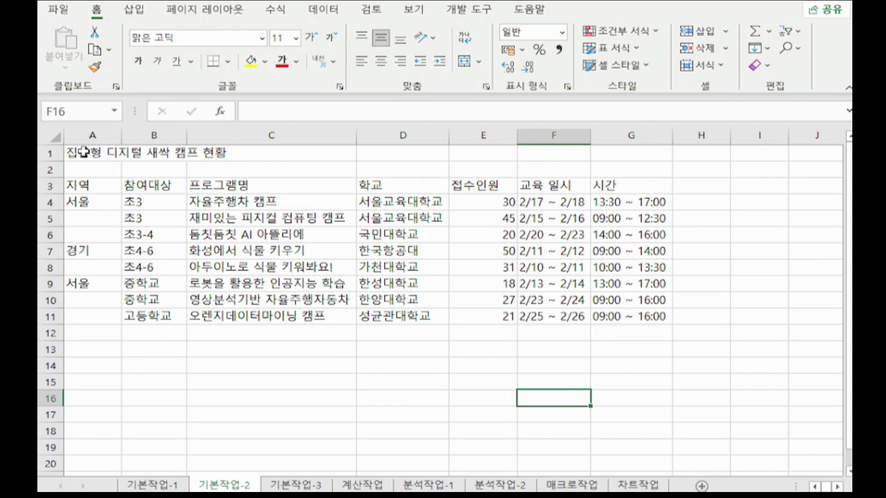
- Back in Excel, merge and center the title across A1:G1 and apply the 제목 1 cell style
drag(83, 151, 605, 150)
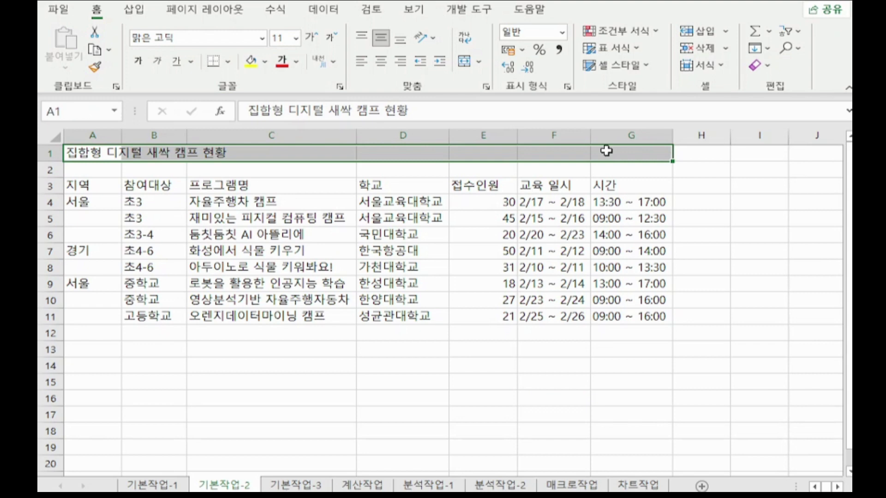
click(464, 61)
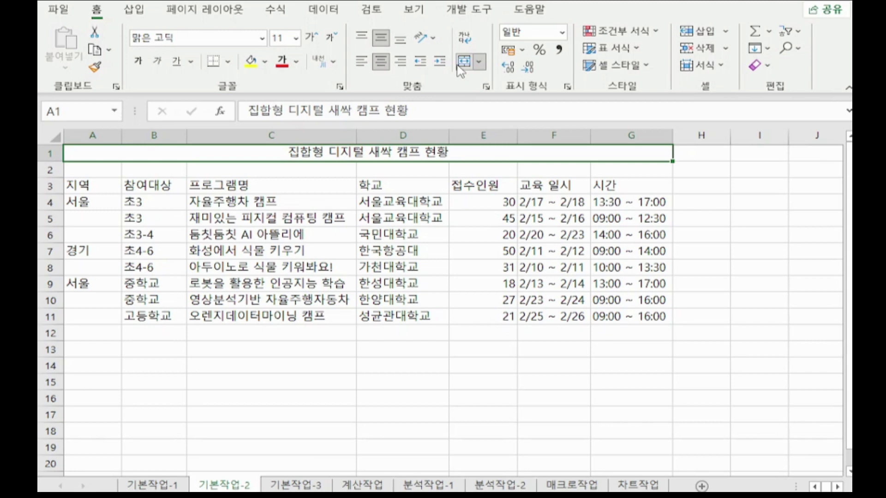
click(613, 70)
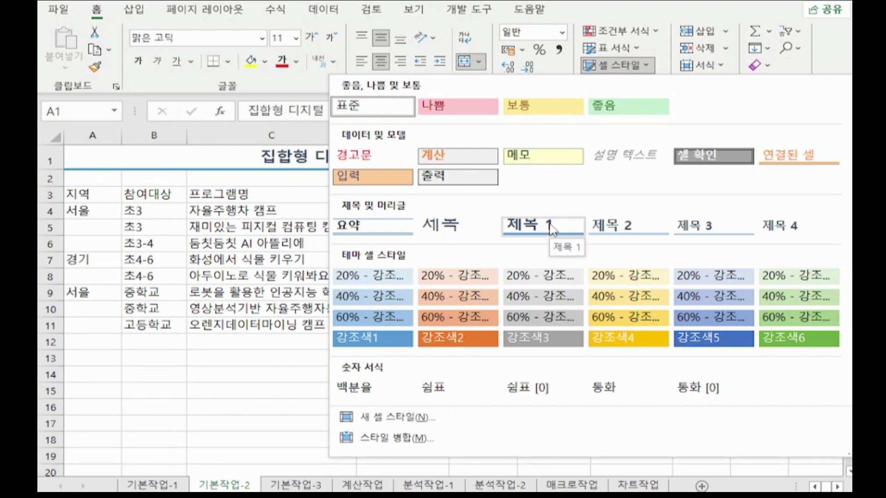
click(549, 226)
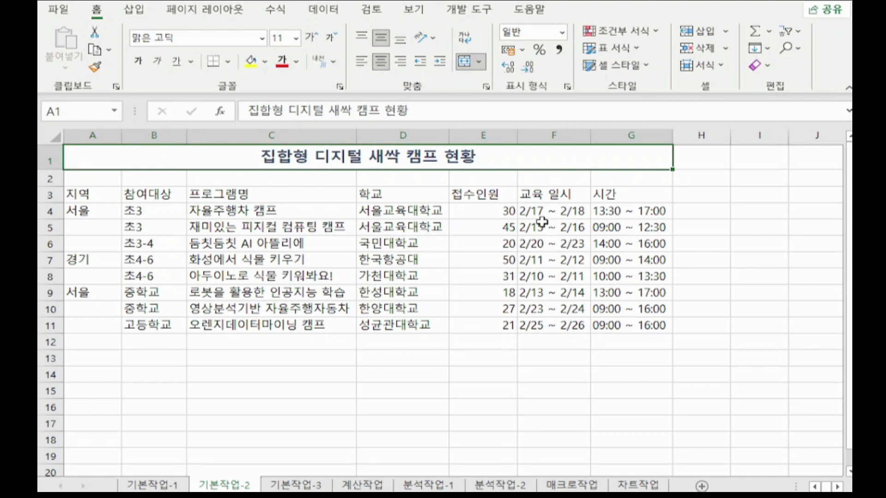
- Set the height of row 1 to 27
right_click(52, 159)
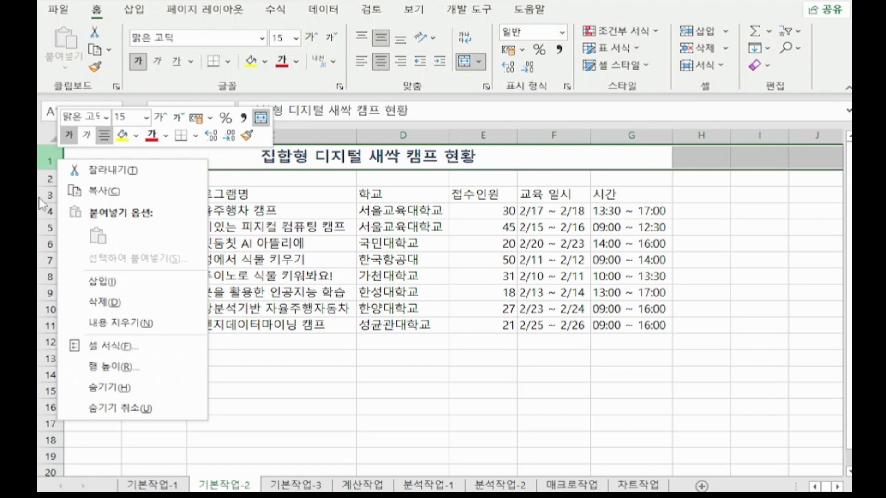
click(49, 163)
right_click(48, 164)
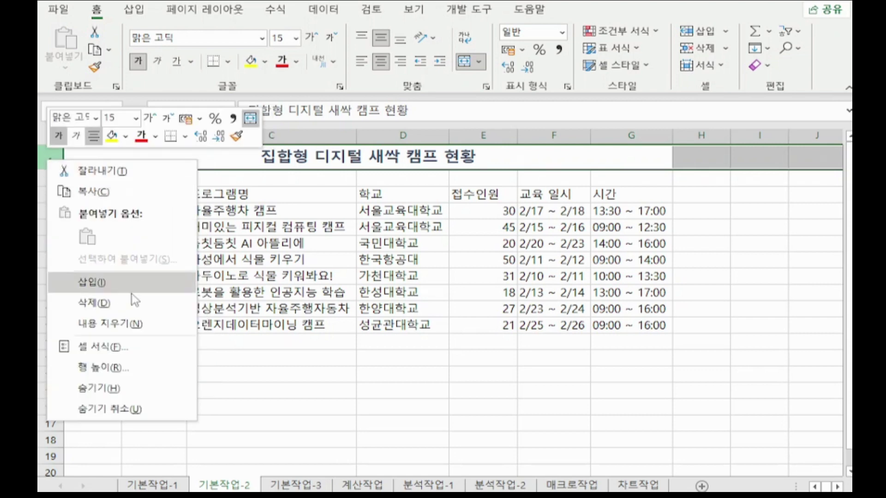
click(137, 372)
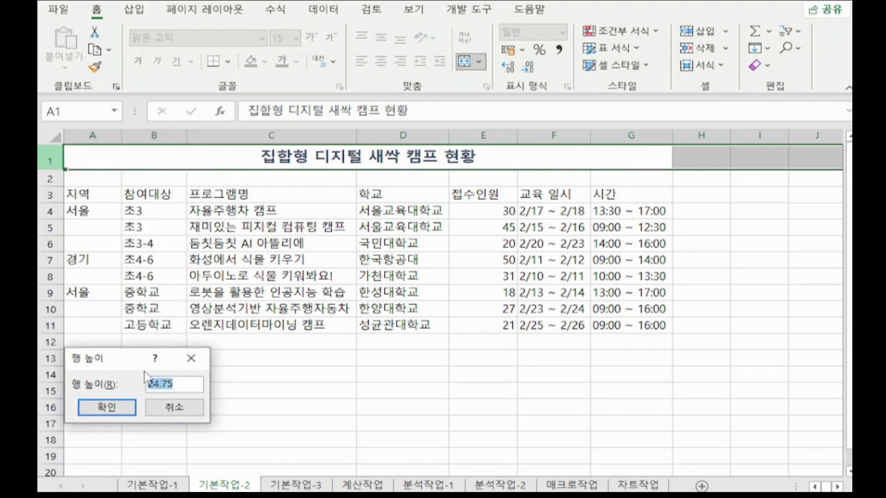
text(27)
key(Return)
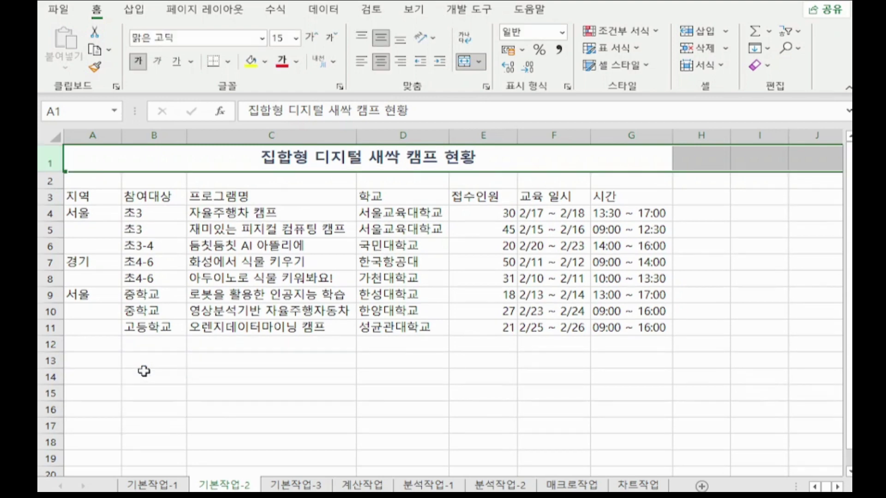
click(428, 166)
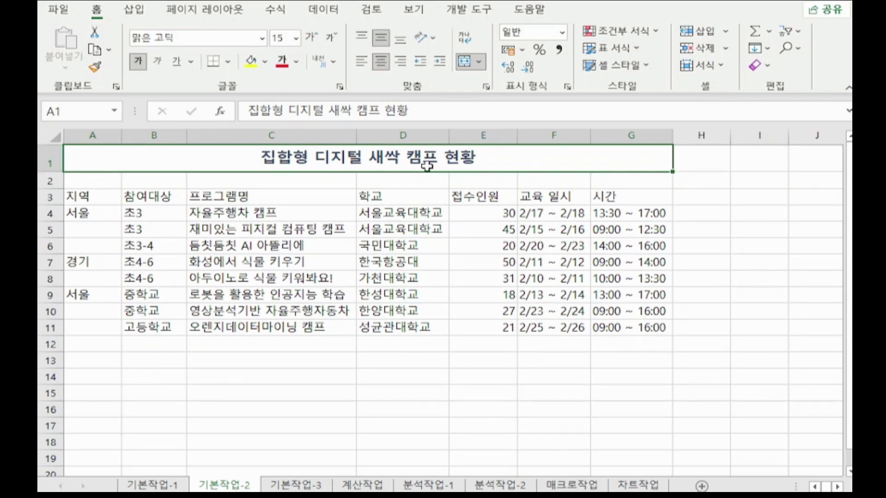
- Merge and center the region cells A4:A6, A7:A8 and A9:A11 as three separate blocks
click(101, 213)
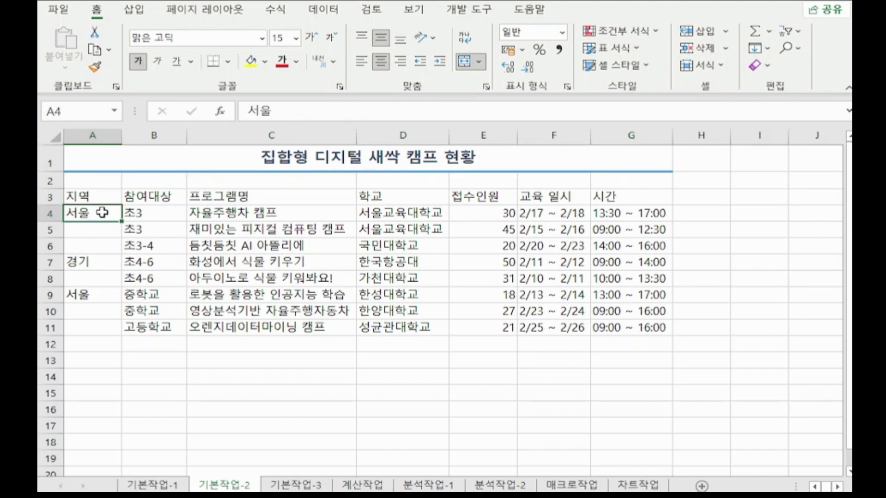
drag(102, 213, 102, 241)
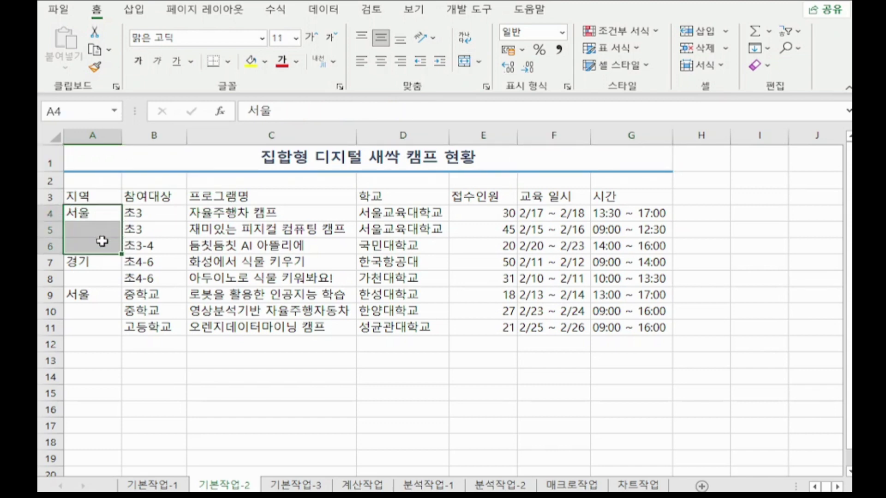
drag(75, 215, 81, 244)
ctrl+drag(87, 261, 87, 279)
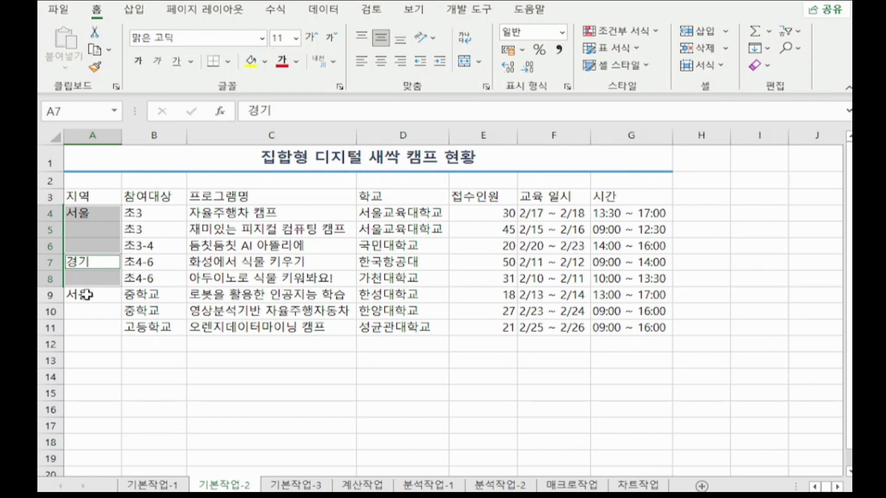
ctrl+drag(87, 295, 89, 331)
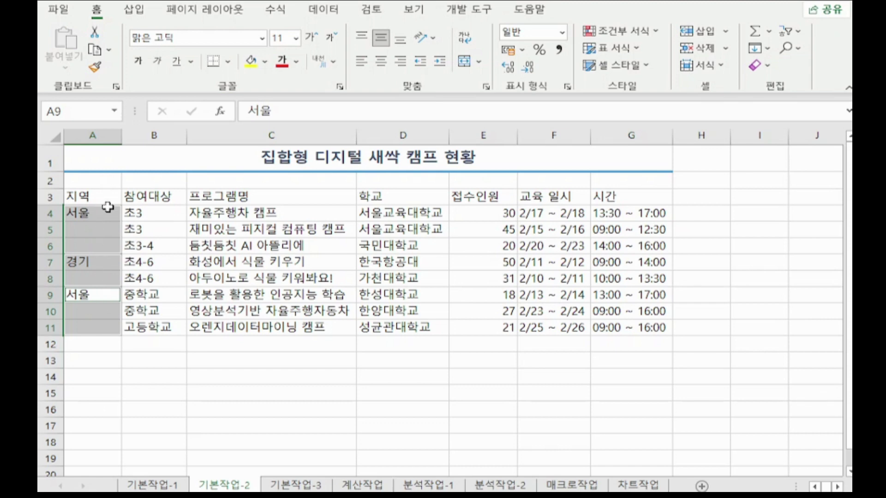
click(464, 61)
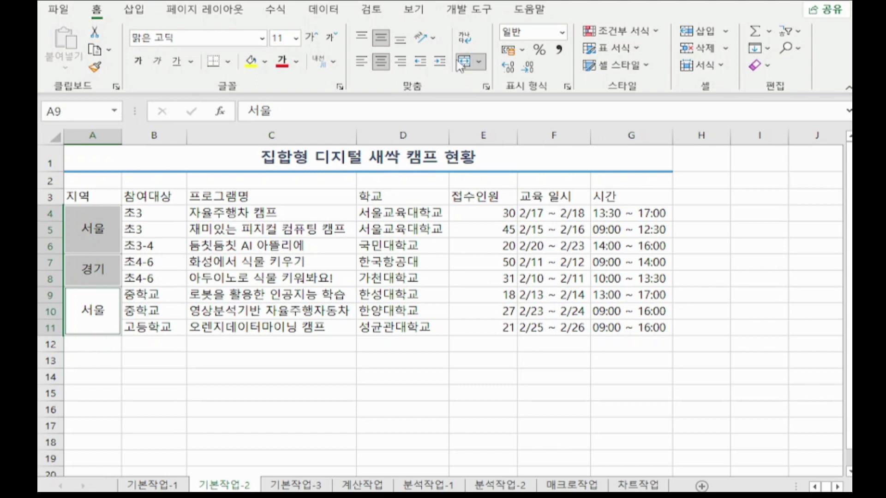
click(90, 220)
click(89, 261)
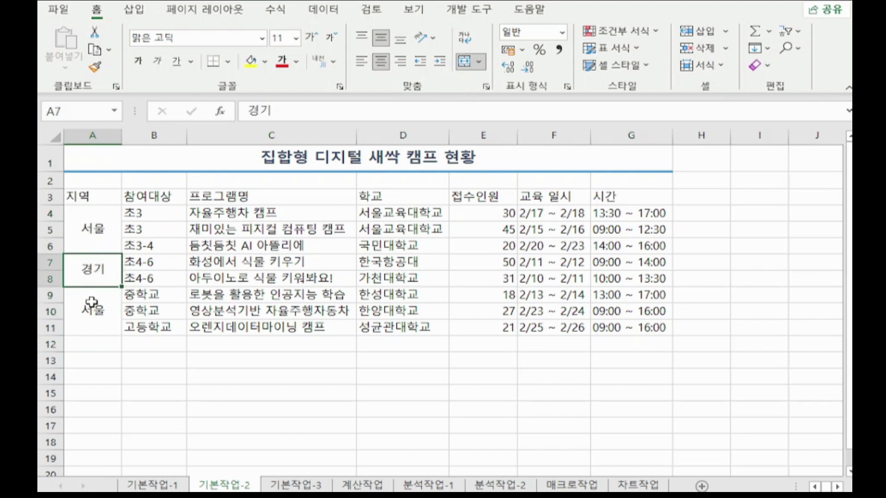
click(91, 303)
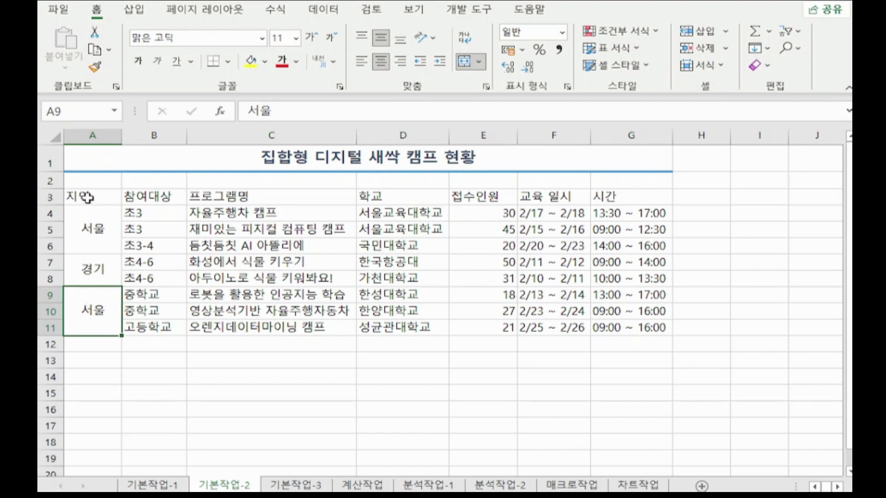
- Center the header cells A3:G3 horizontally and fill them with standard yellow
drag(86, 202, 605, 201)
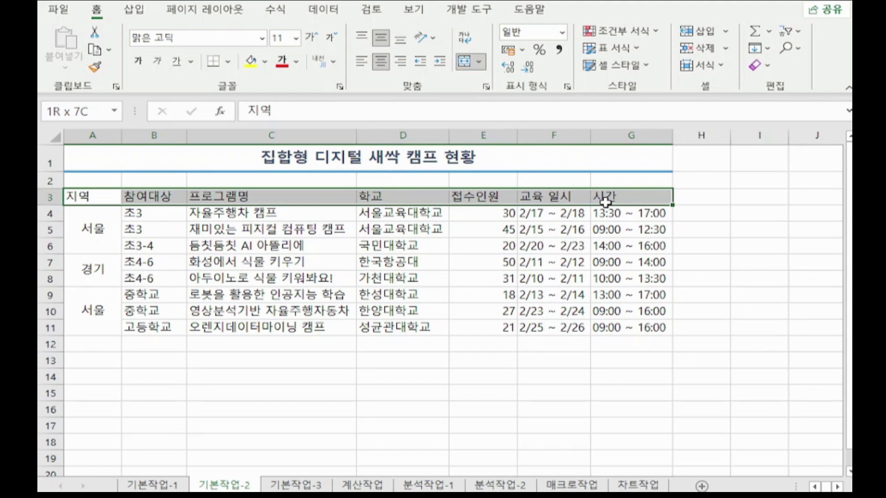
drag(606, 201, 605, 202)
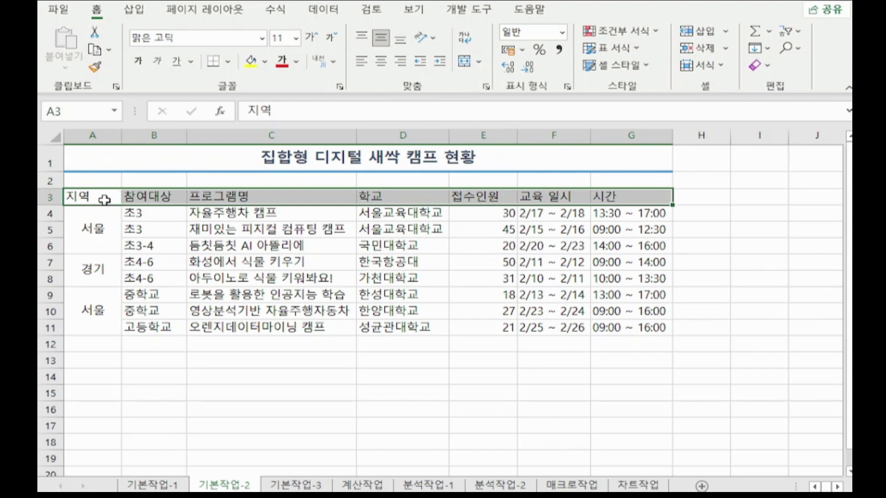
click(382, 71)
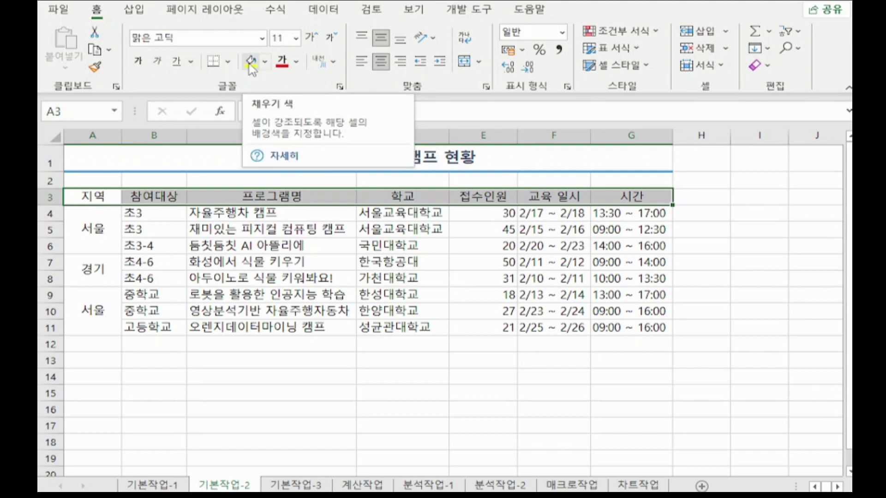
click(265, 62)
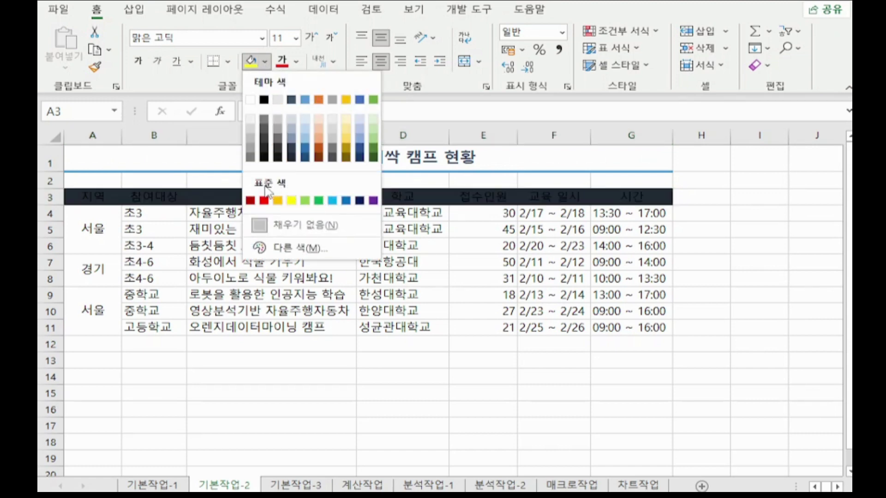
click(291, 202)
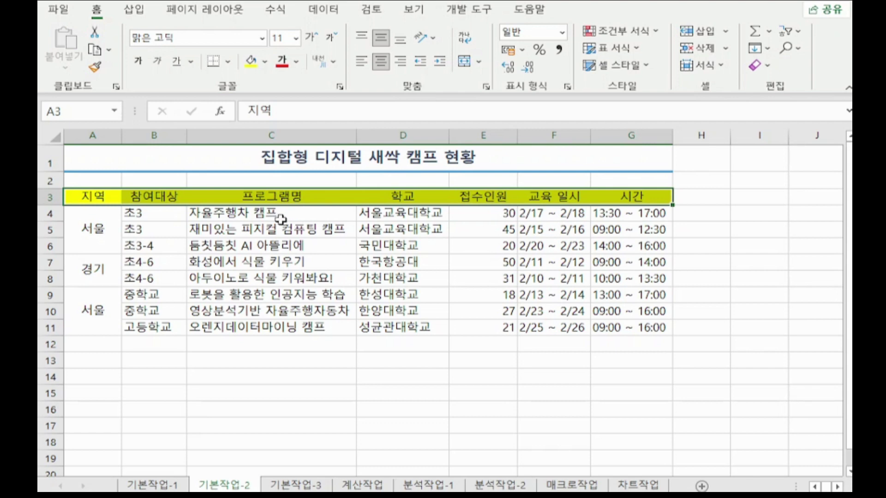
- Insert a note on cell E7, remove its default author text and enter "인기 상품"
click(506, 267)
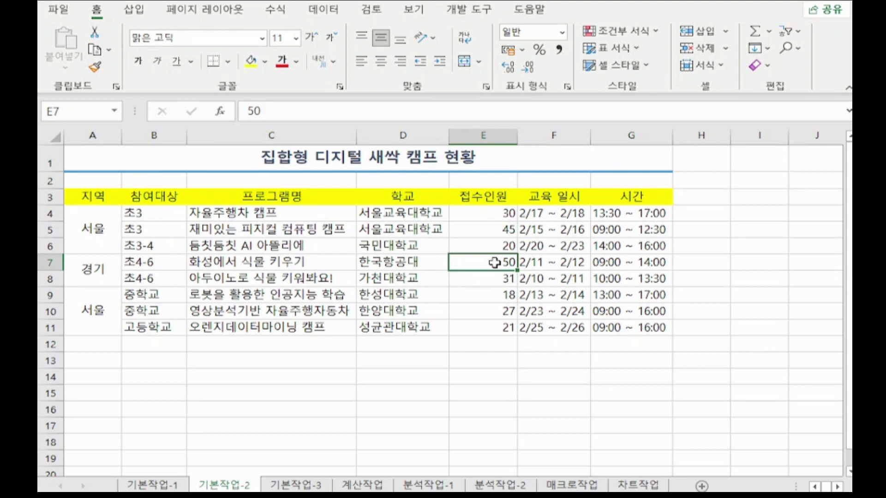
right_click(494, 264)
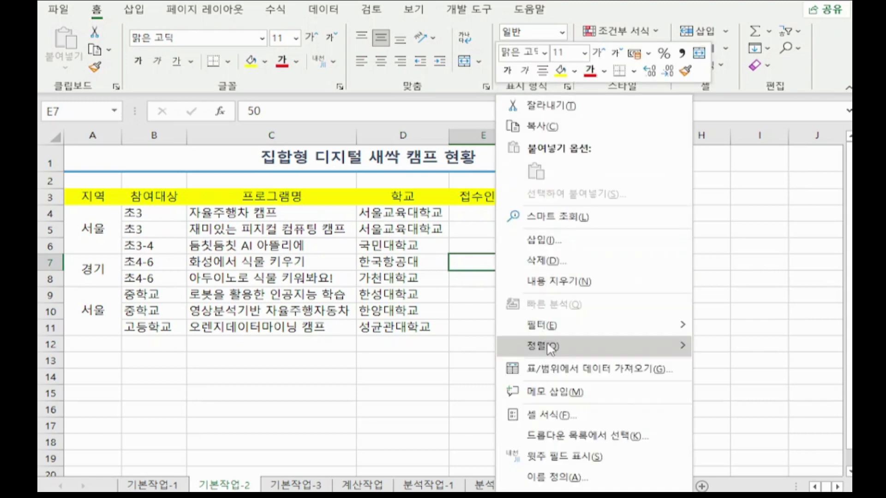
click(560, 393)
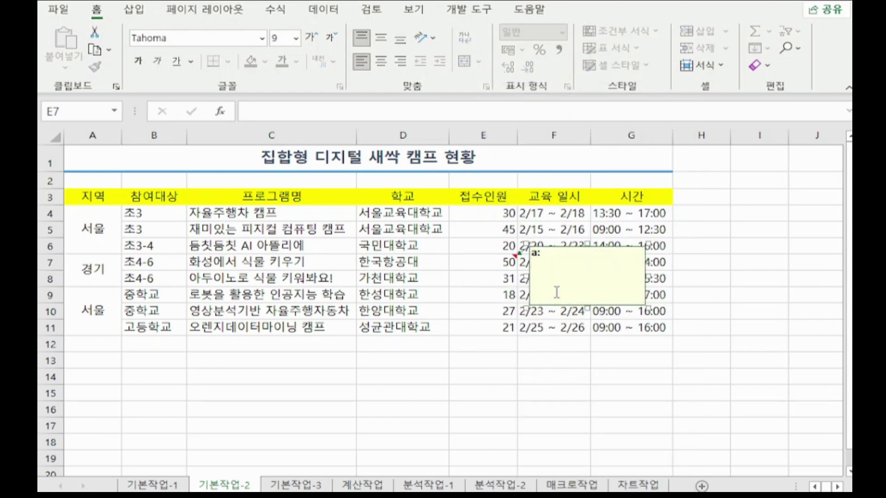
key(BackSpace)
key(BackSpace)
key(BackSpace)
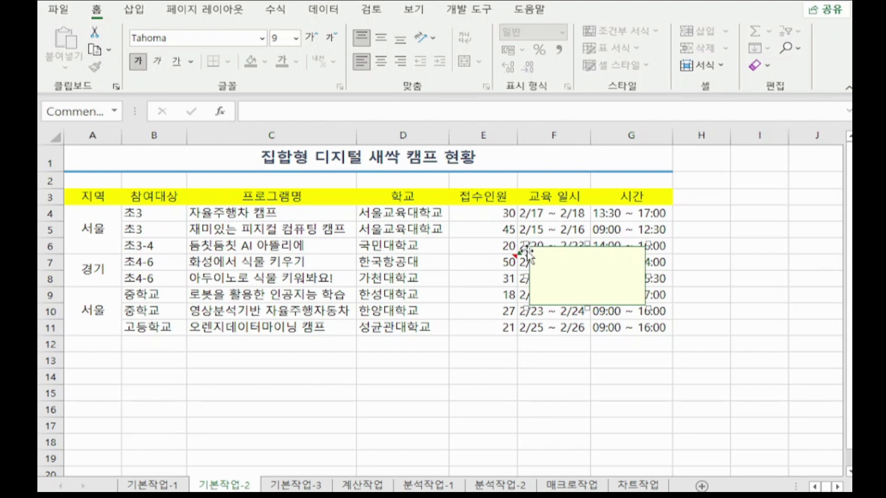
text(최)
text(기 상품)
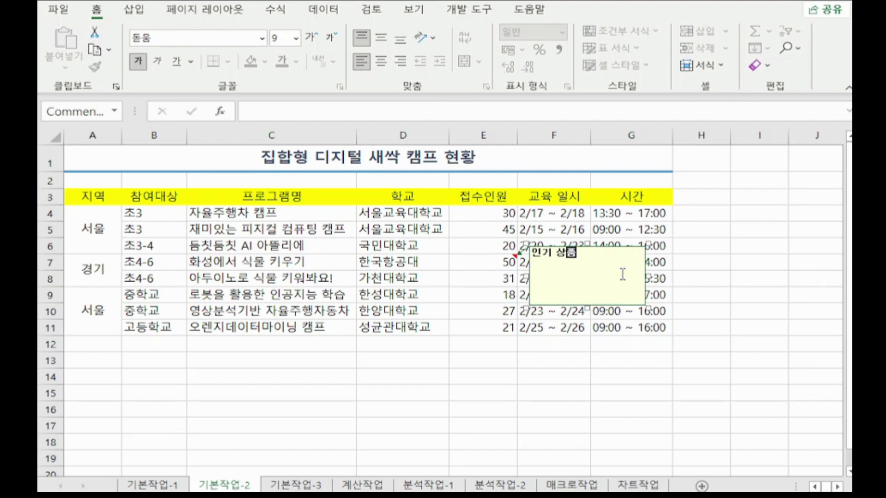
right_click(579, 255)
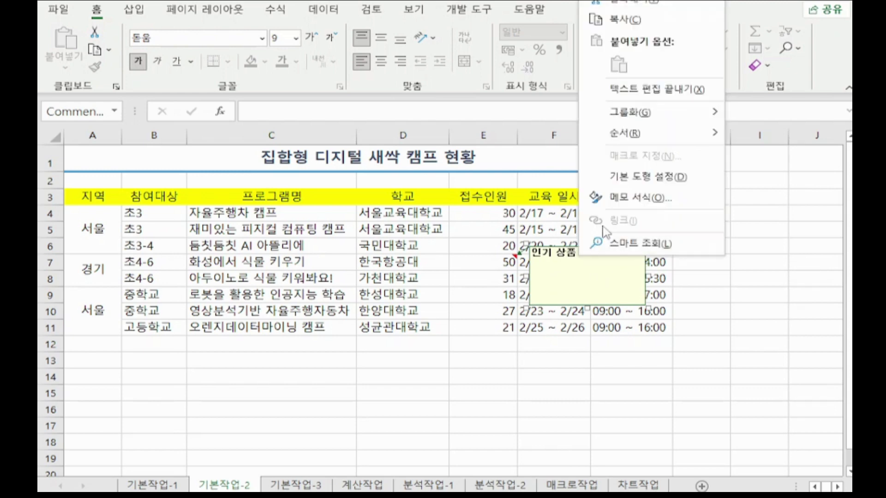
click(621, 197)
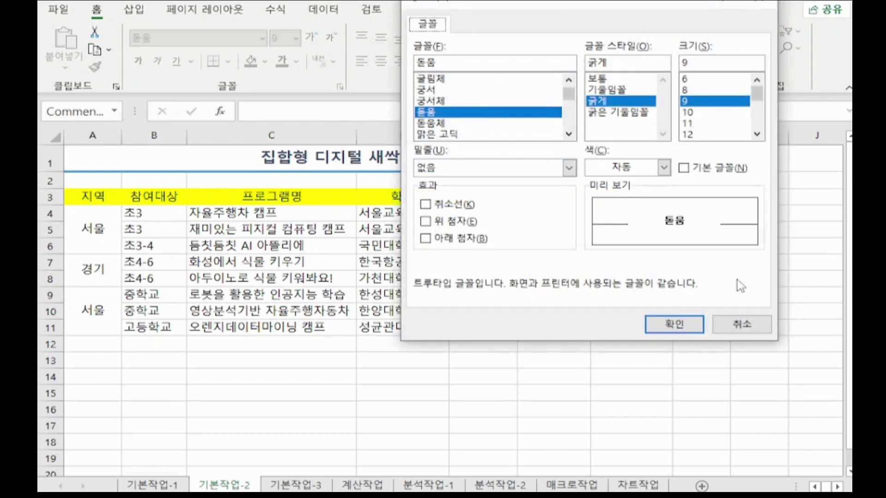
click(741, 323)
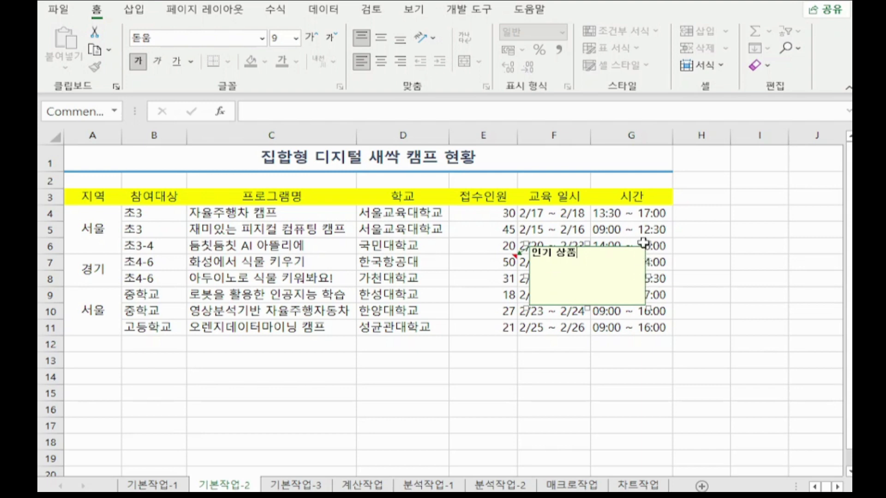
- Turn on automatic size in the alignment formatting of the note on E7
right_click(645, 278)
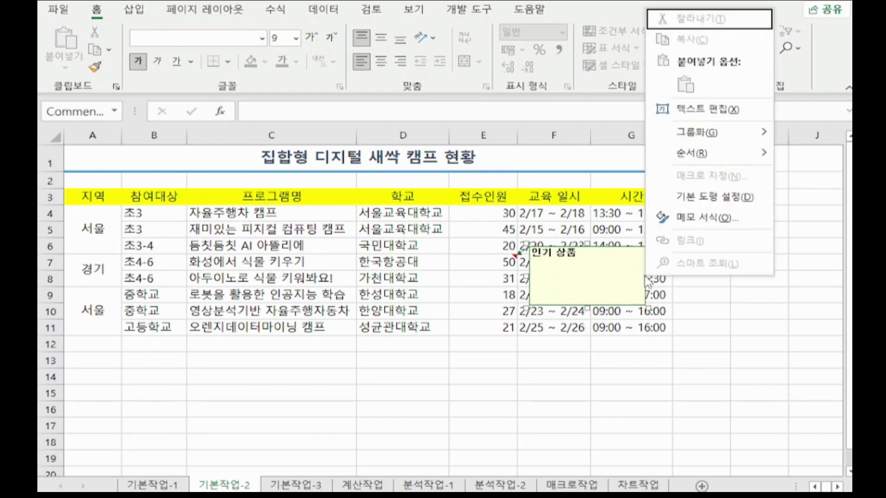
click(694, 227)
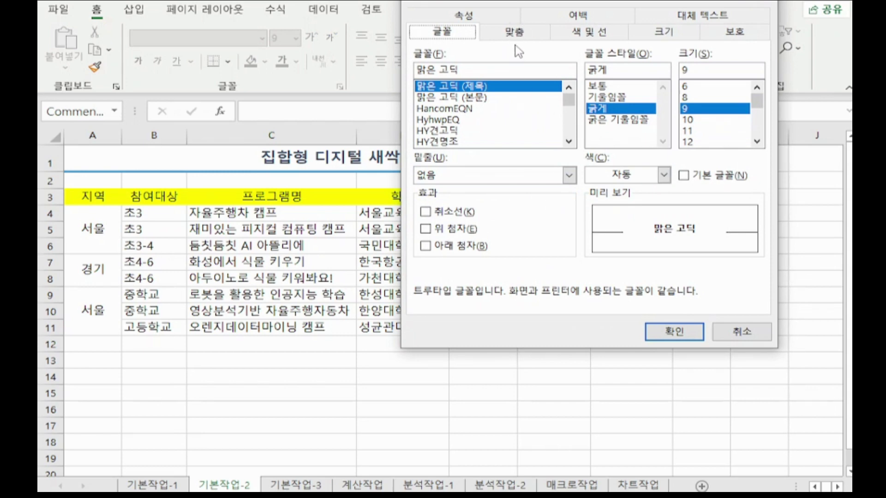
click(516, 33)
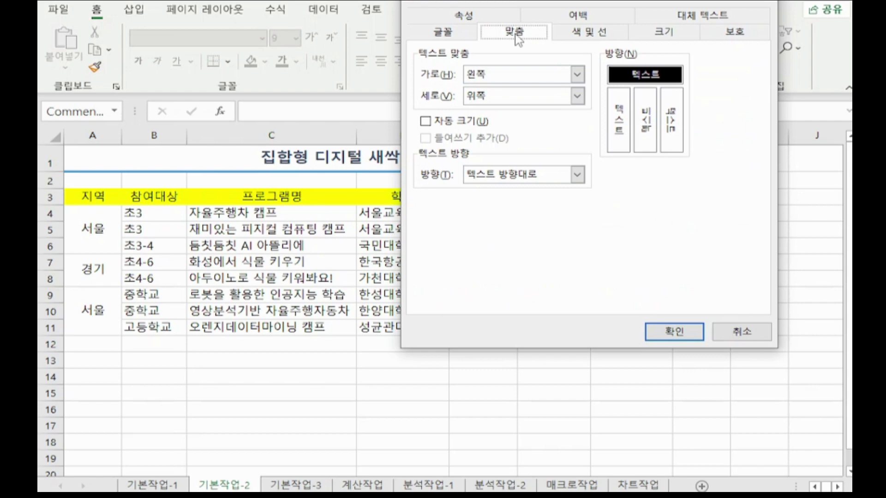
click(463, 122)
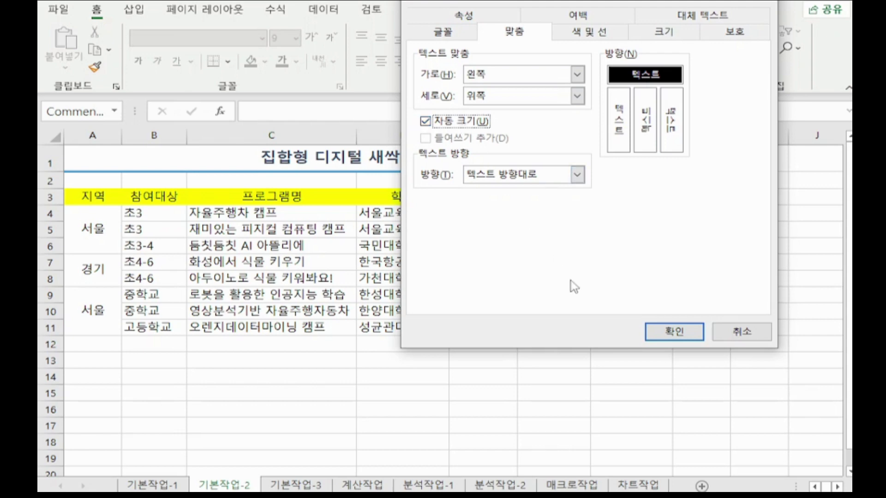
click(665, 334)
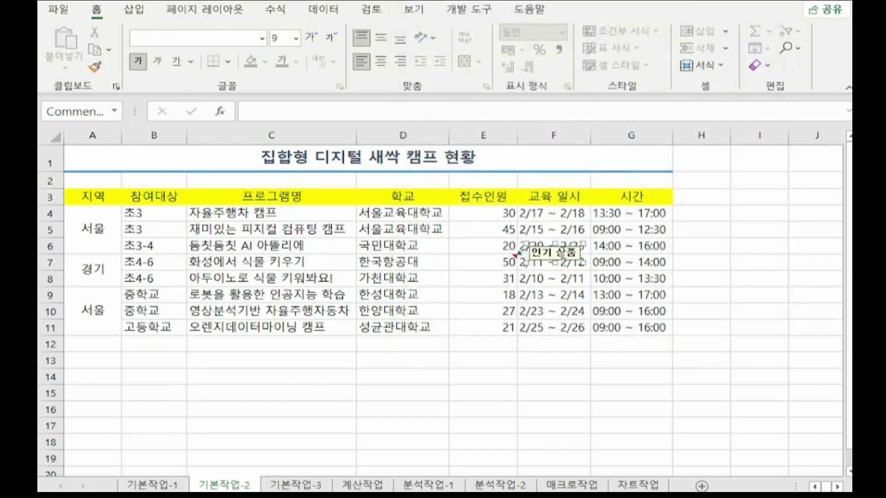
click(723, 276)
click(759, 344)
- Set the note on cell E7 to stay displayed at all times
mouse_move(497, 262)
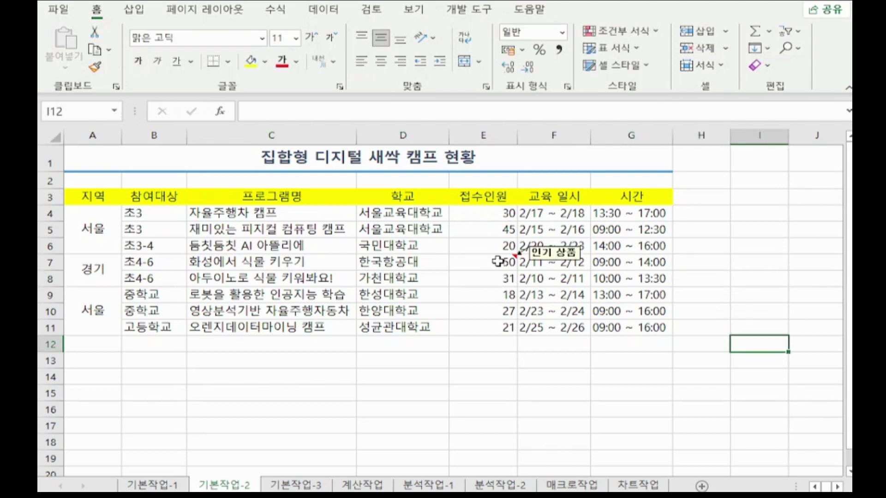
click(707, 266)
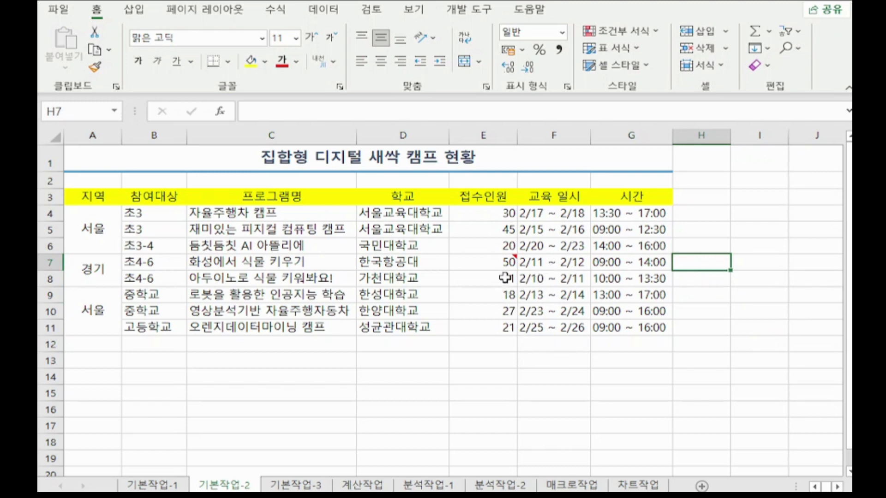
mouse_move(504, 261)
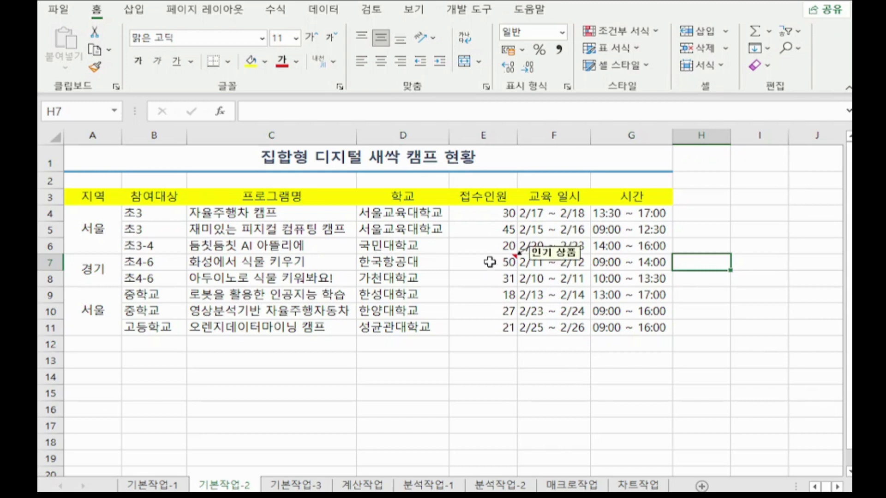
right_click(491, 263)
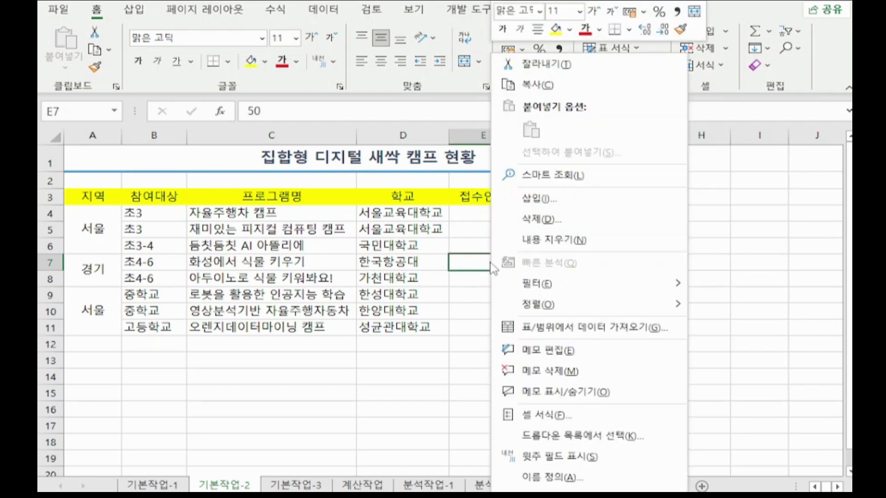
click(596, 391)
click(655, 388)
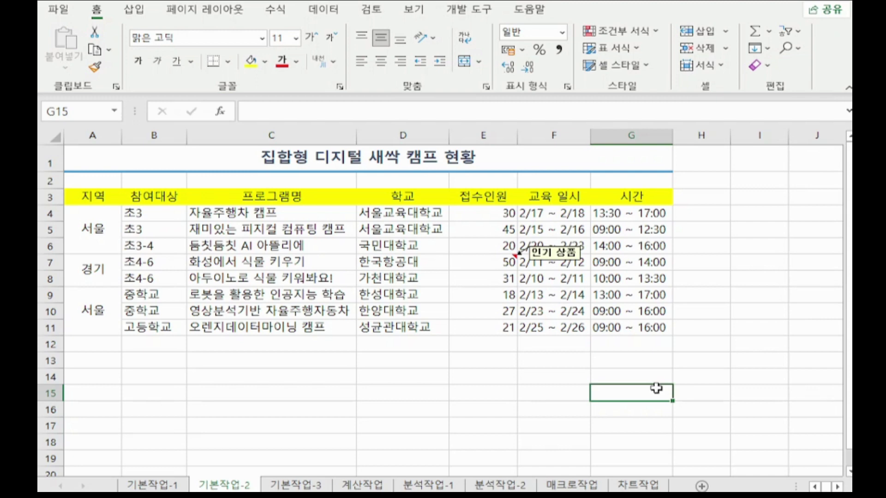
- Select the registration counts in E4:E11
drag(471, 215, 498, 323)
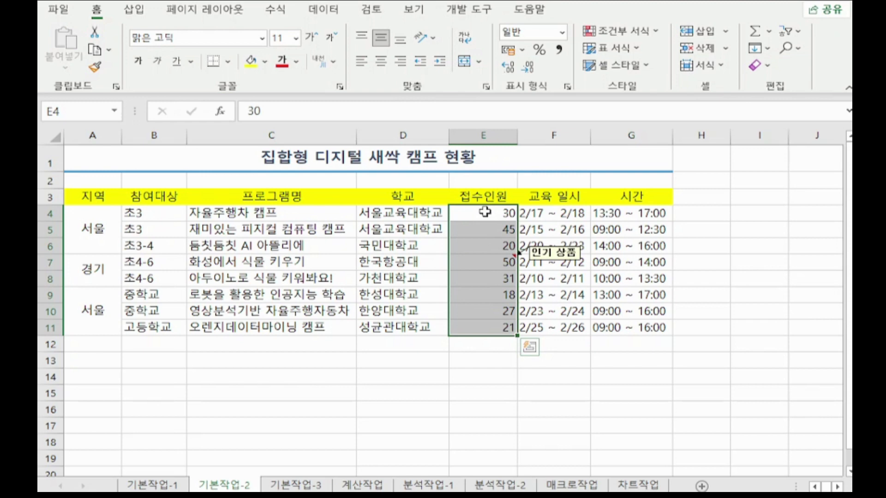
drag(484, 212, 499, 320)
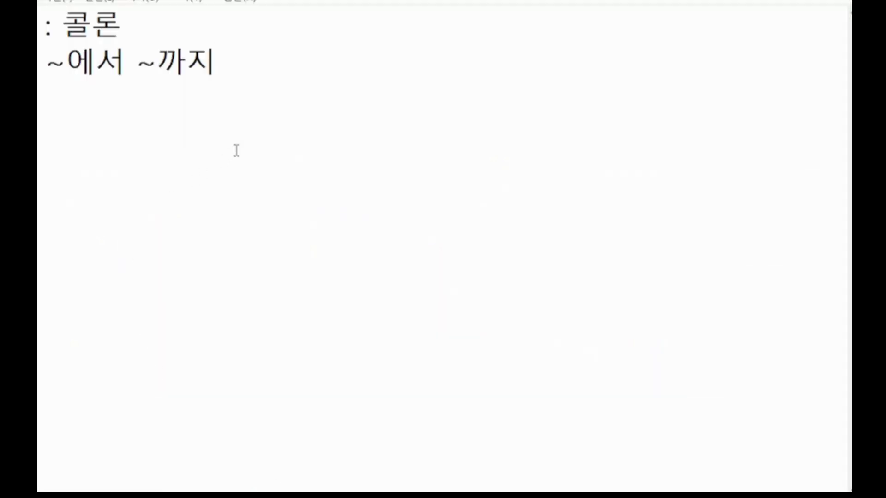
- Switch to the Notepad notes and add the line "셀서식 : ctrl + 1" after a blank line
key(Return)
key(Return)
text(셊ㅅ)
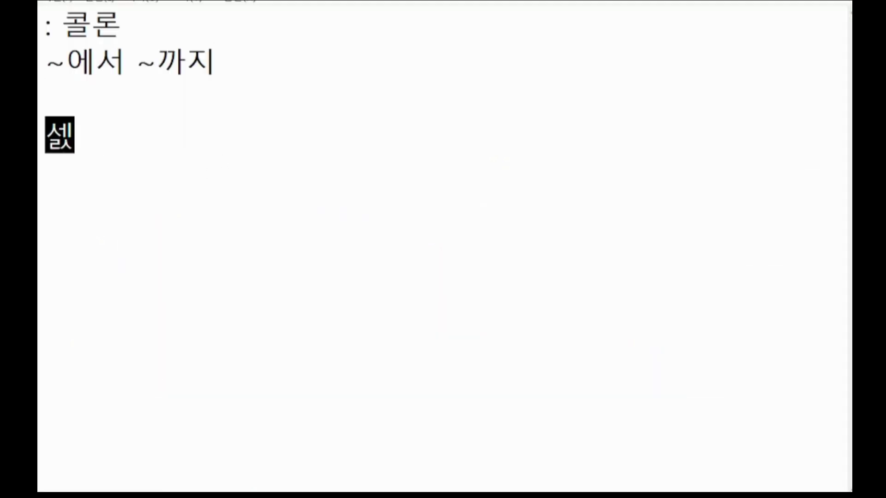
key(BackSpace)
key(BackSpace)
text(셀서식 )
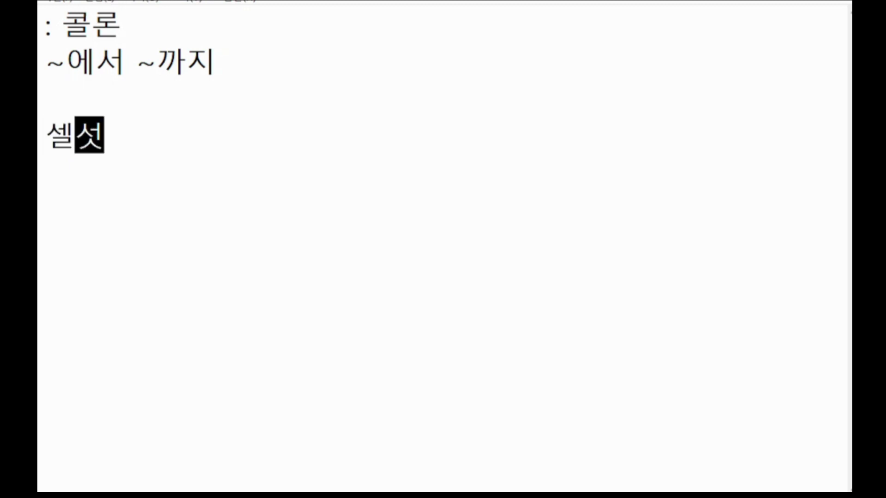
text(: c)
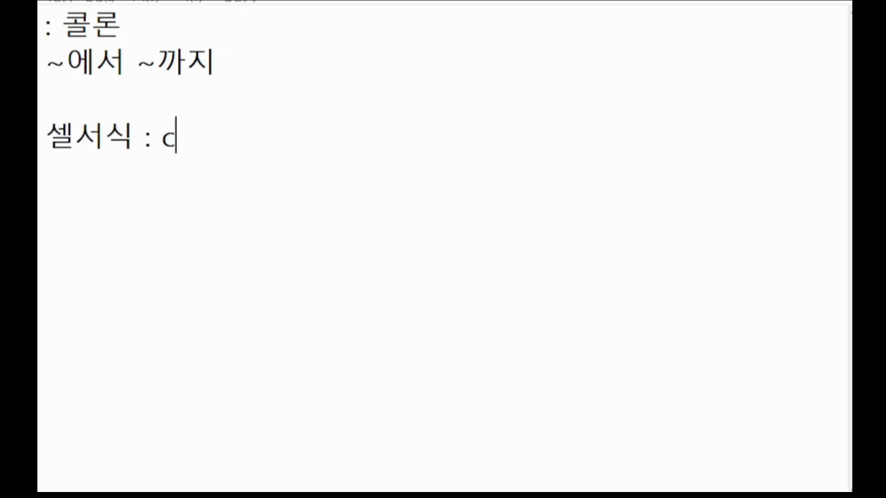
text(trl + 1)
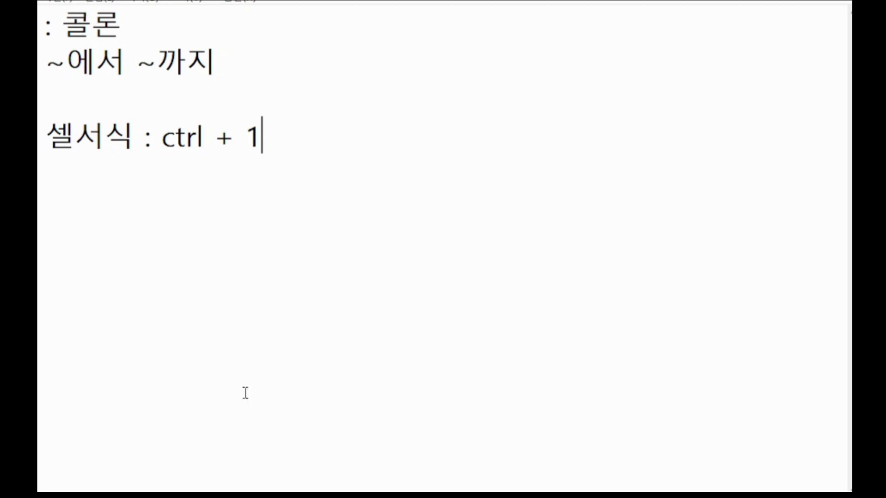
- Return to Excel and enter 0 as the custom number format code for E4:E11
click(343, 495)
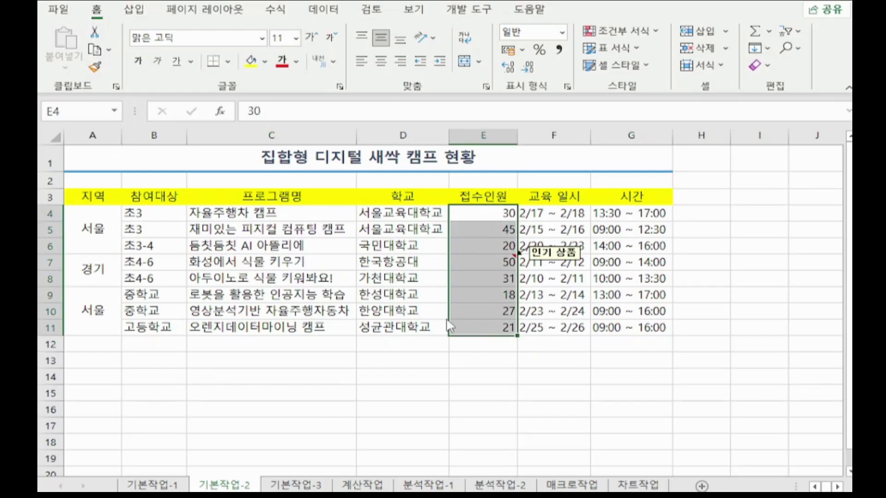
key(ctrl+1)
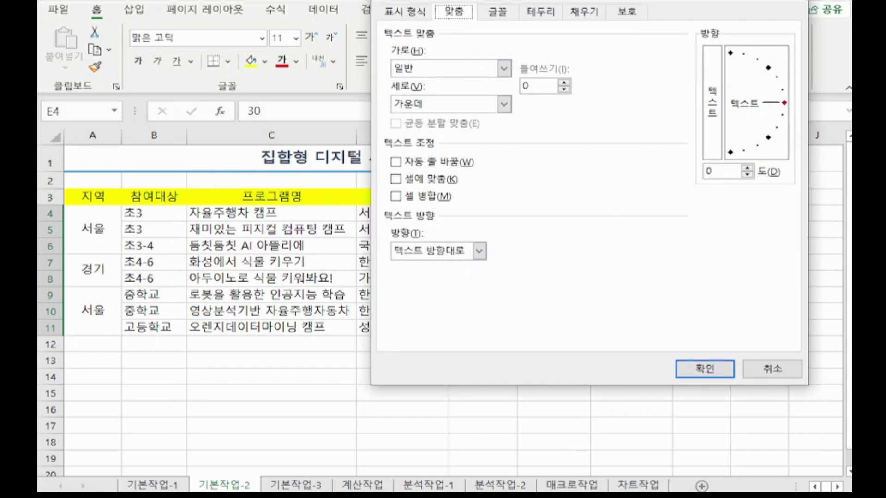
click(412, 14)
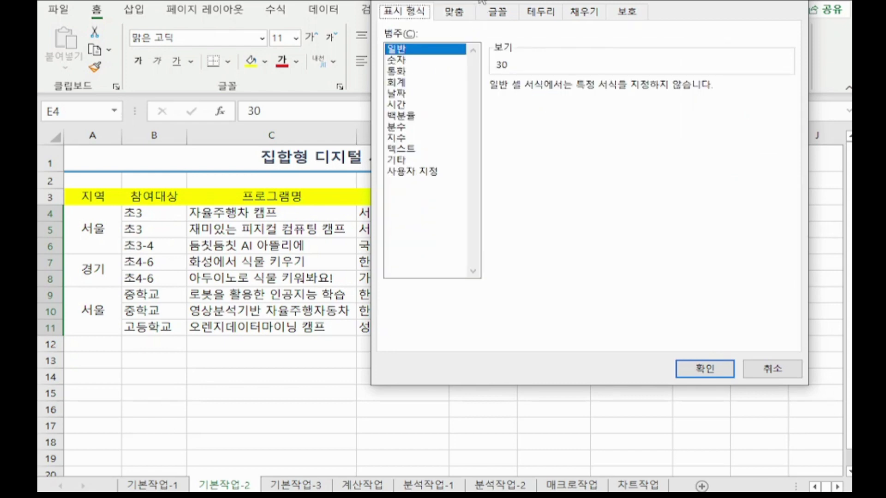
drag(484, 2, 544, 3)
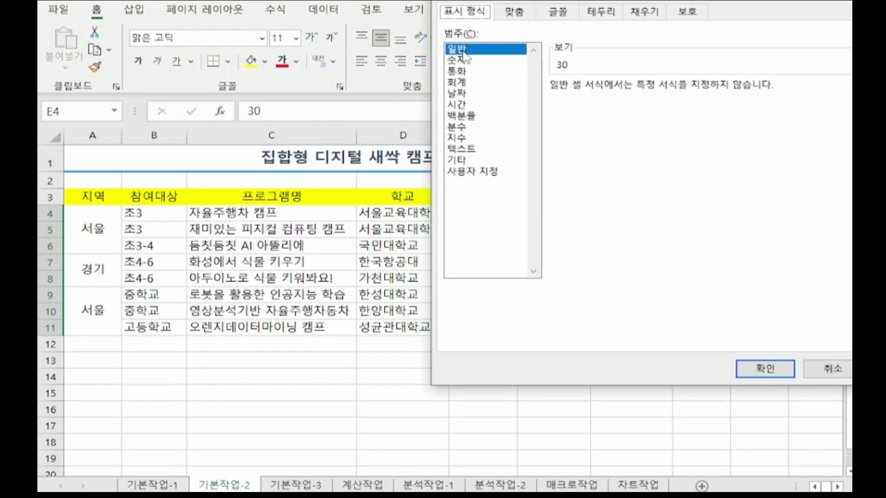
click(478, 173)
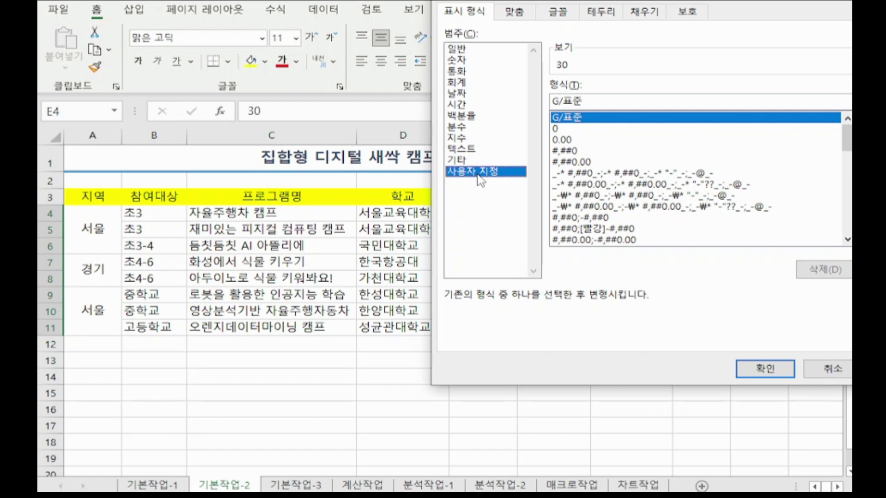
drag(592, 102, 526, 109)
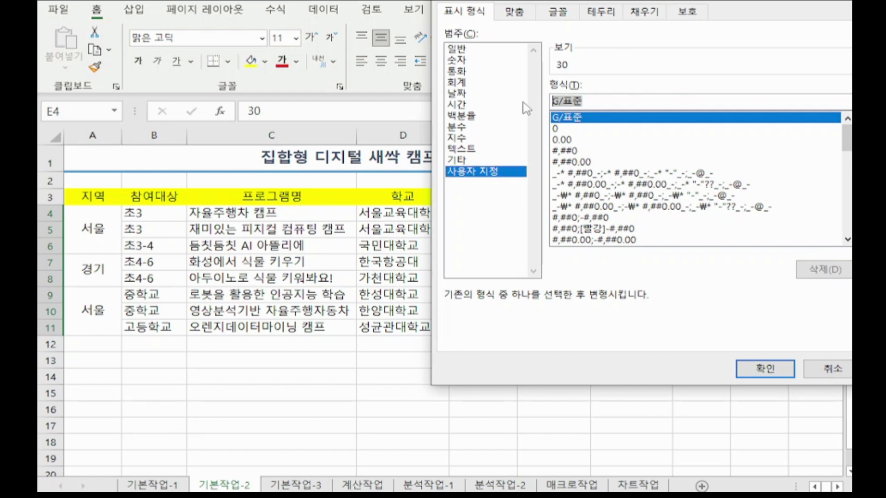
text(0)
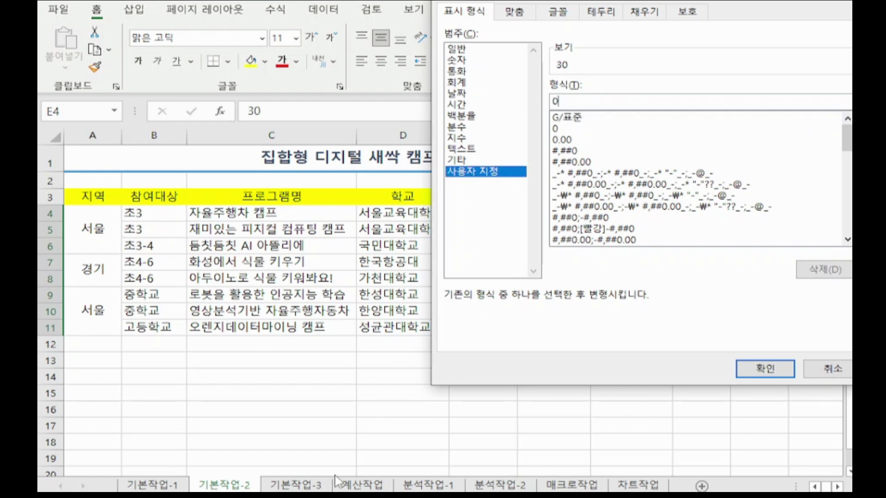
- Switch to the Notepad notes, add enough blank lines for an empty page and write the heading "표시형식"
key(alt+Tab)
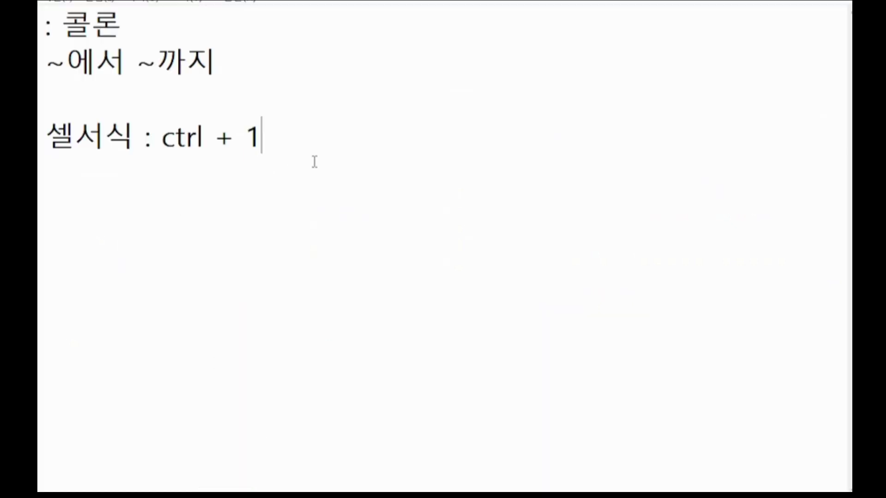
key(Return)
key(Return)
key(Return)
key(Return)
key(Return)
key(Return)
key(Return)
key(Return)
key(Return)
key(Return)
key(Return)
key(Return)
key(Return)
key(Return)
key(Return)
key(Return)
key(Return)
key(Return)
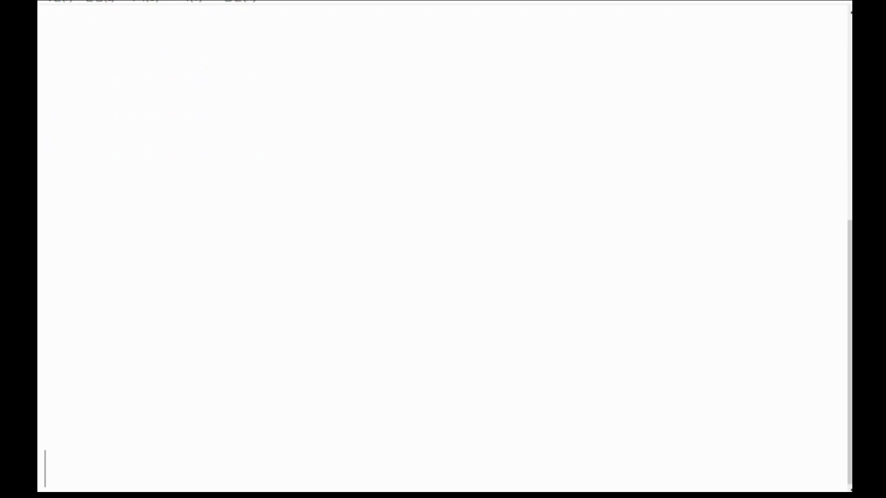
click(87, 42)
text(vy)
key(BackSpace)
key(BackSpace)
text(픗)
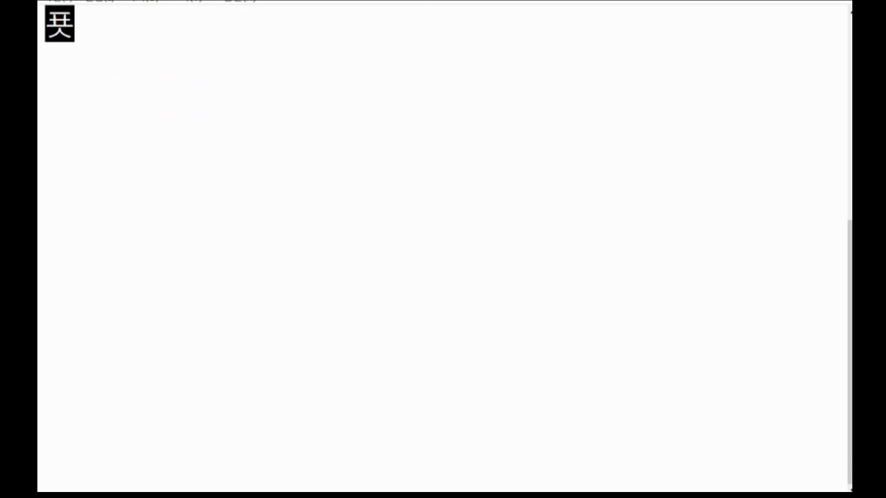
text(시형식)
key(Return)
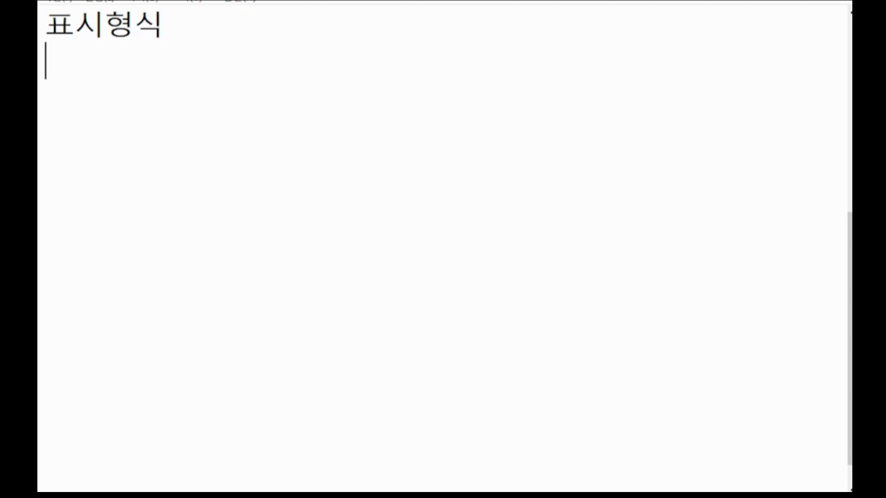
- Add the lines "보이는 형태를 변경함" and "사용자 지정" below the heading "표시형식"
text(보이는 혀애)
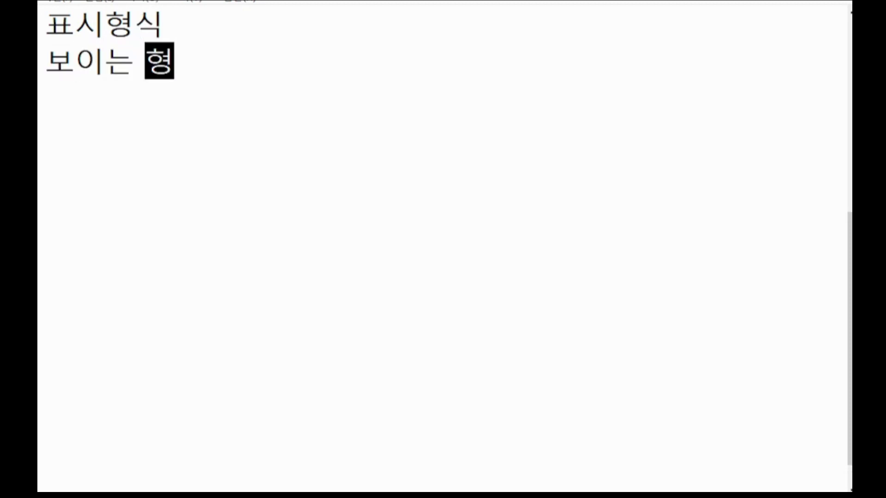
key(BackSpace)
key(BackSpace)
key(BackSpace)
text(형탤)
text(를 변경함)
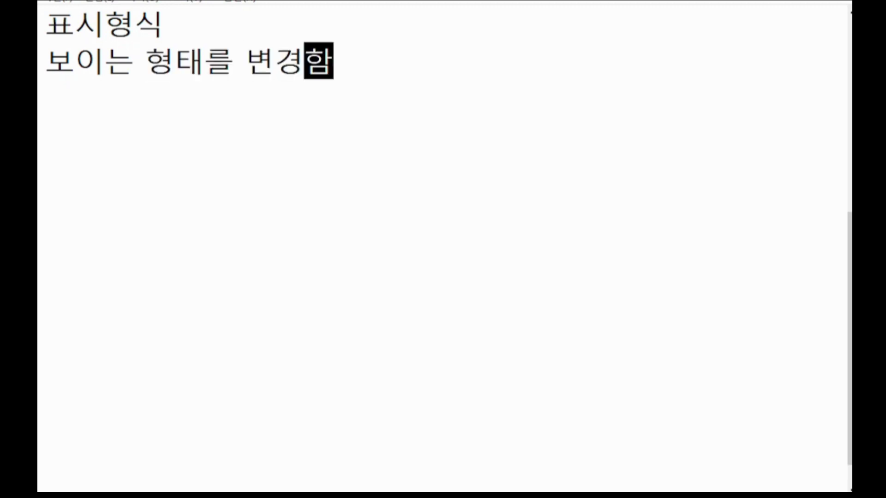
key(Return)
text(사용자 짓)
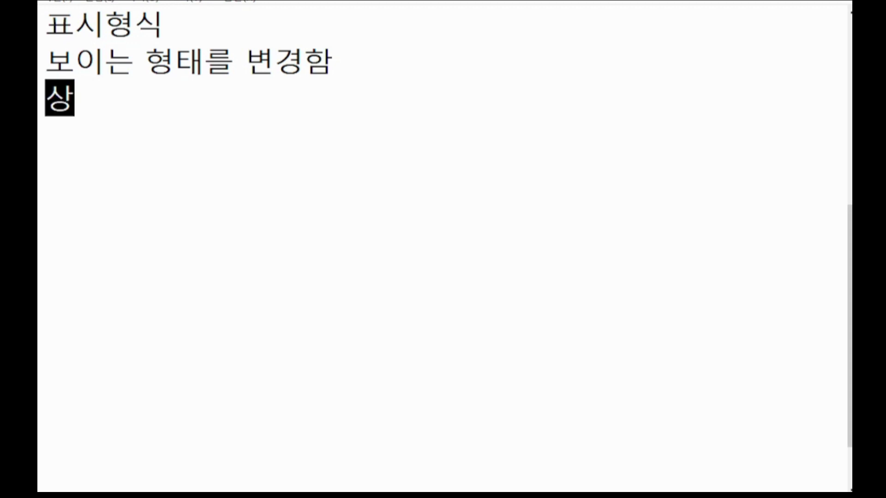
text(정)
key(Return)
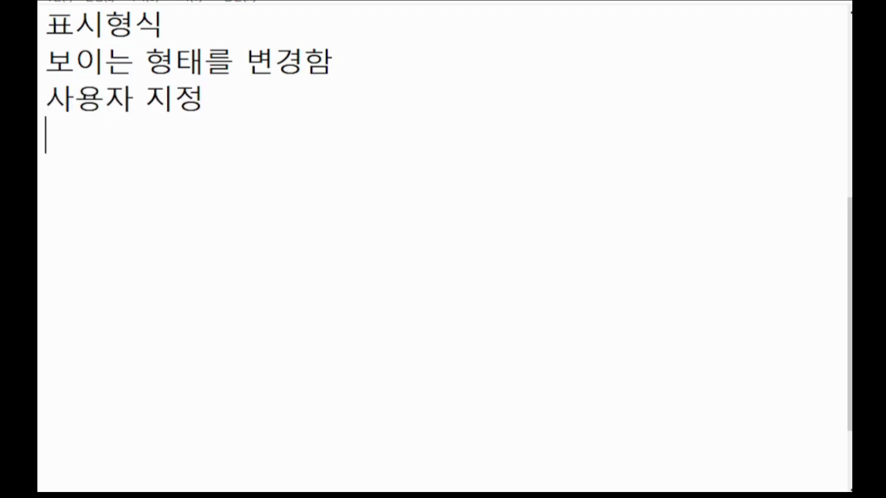
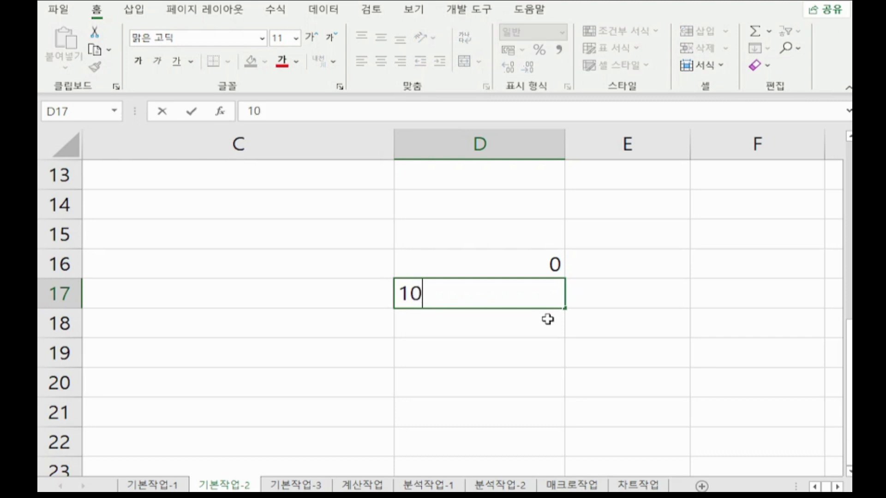
- Enter the sample values 10, 112 and 10000 down cells D17 to D19
key(Return)
text(11)
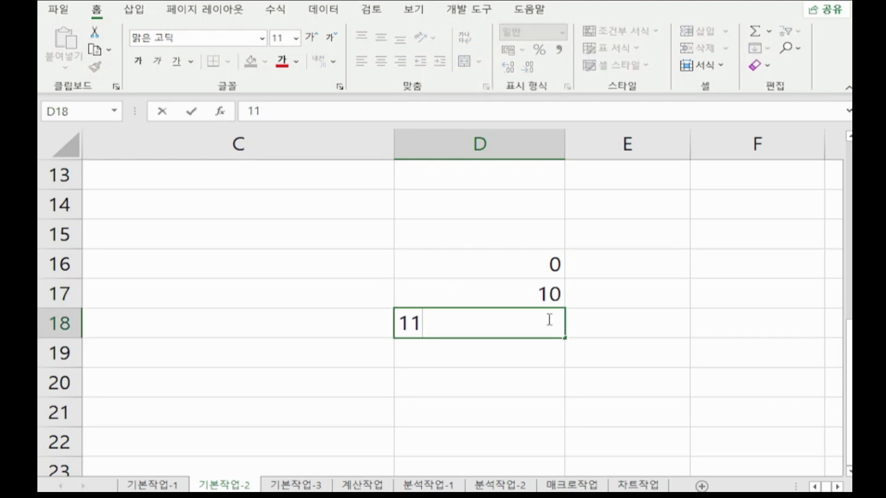
text(2)
key(Return)
text(10)
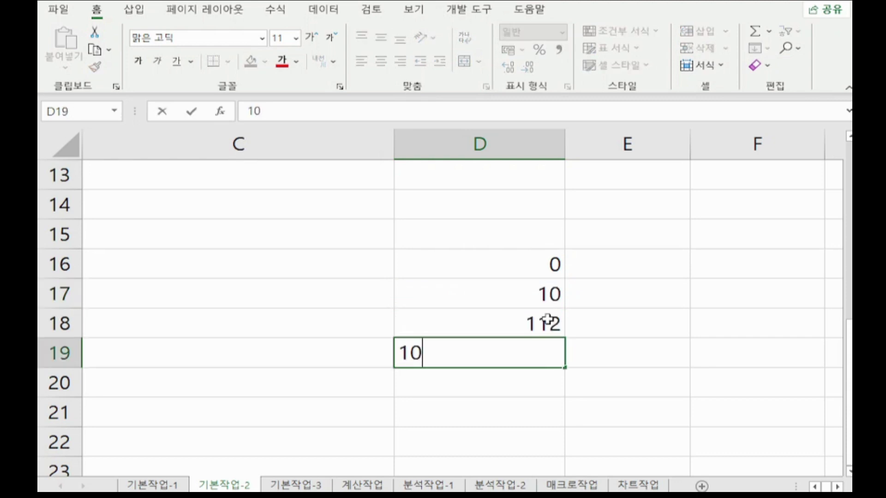
text(000)
key(Return)
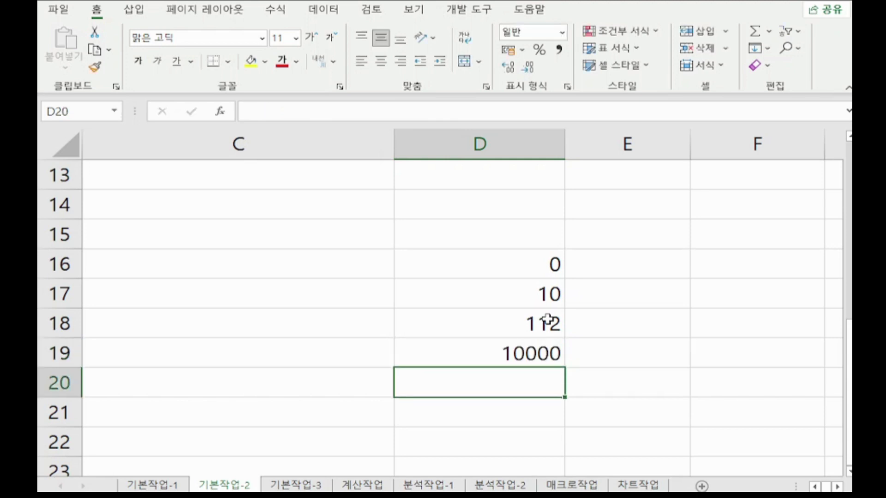
- Copy the sample values in D16:D19 across into columns E, F and G
click(627, 233)
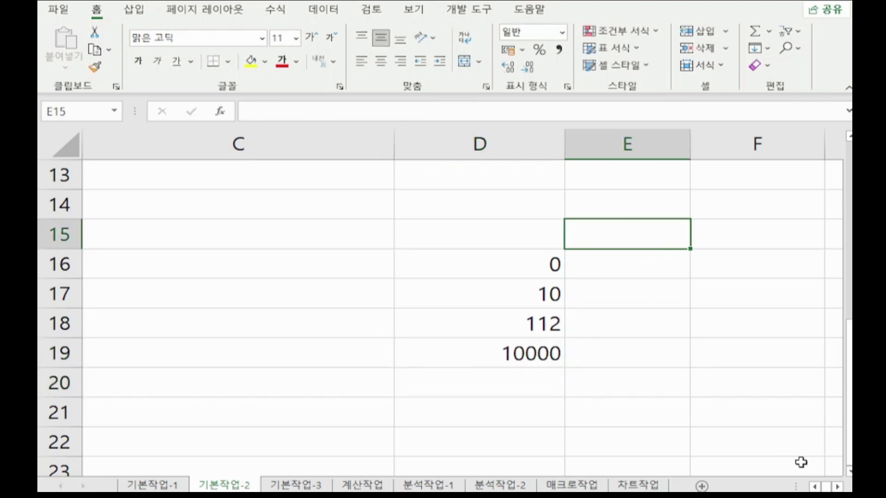
click(837, 487)
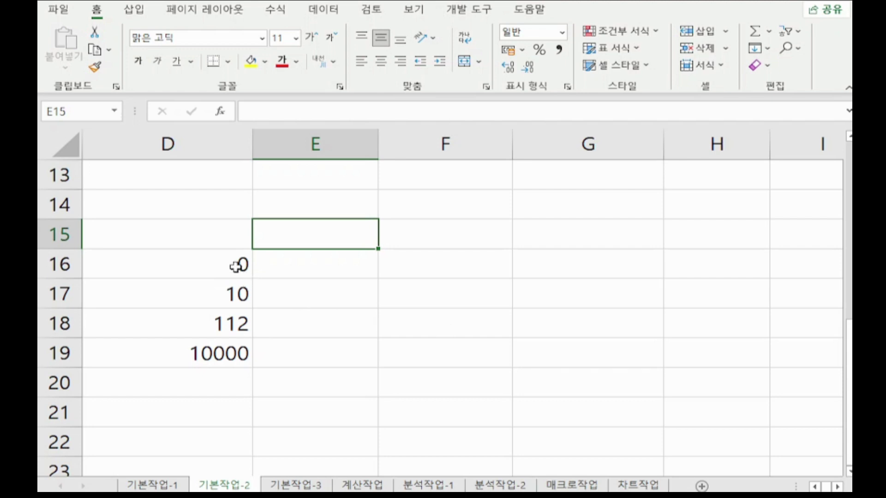
drag(238, 264, 609, 367)
- Enter the format code "#,###점" as a label in E15, above the first copied column
click(349, 236)
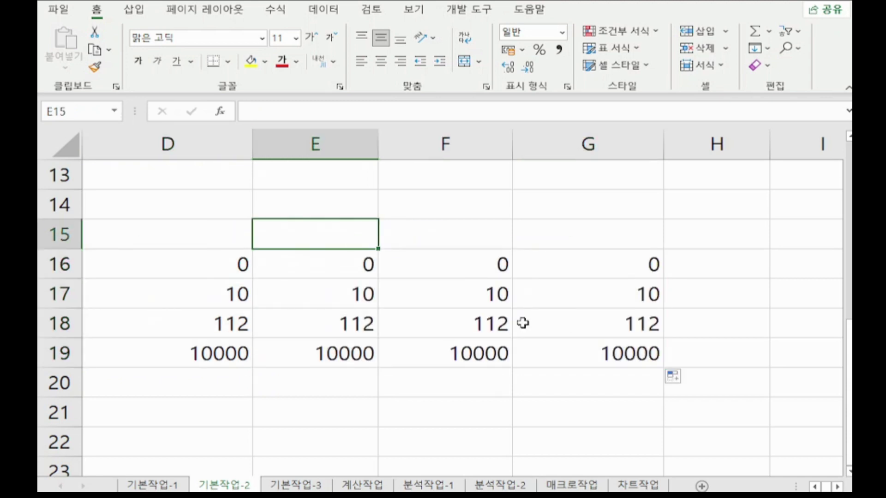
text(#,##)
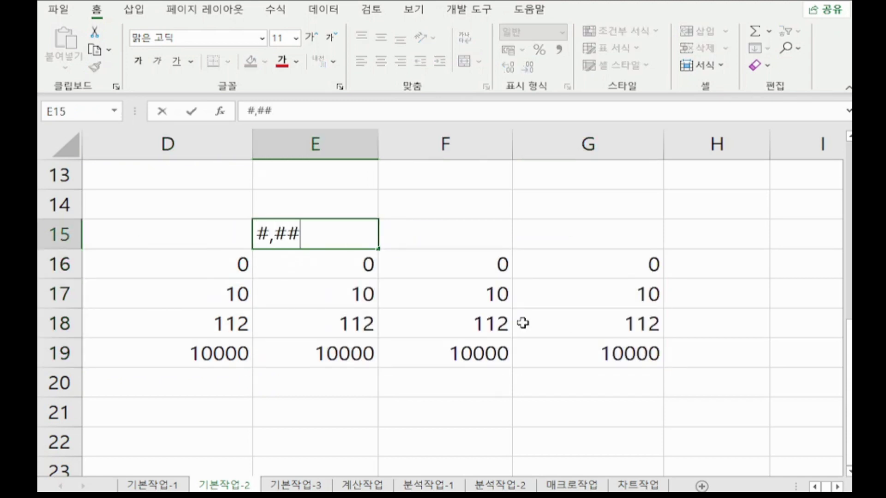
text(#점)
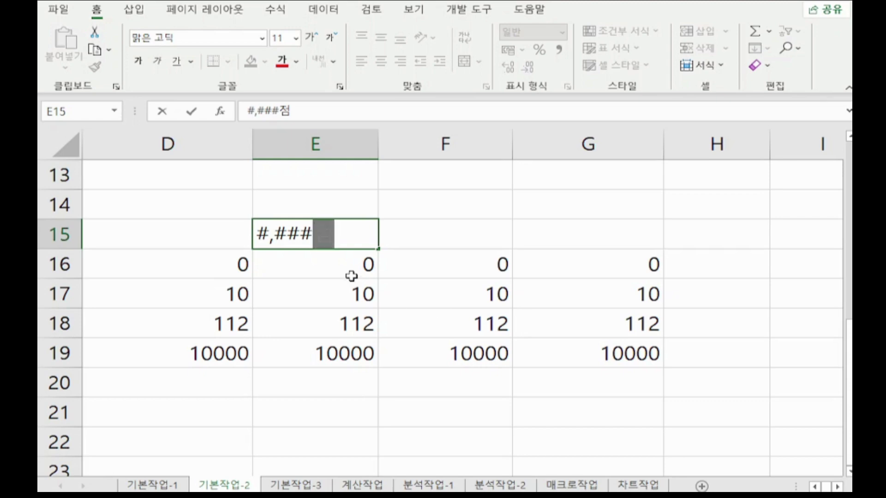
click(272, 239)
drag(270, 239, 313, 239)
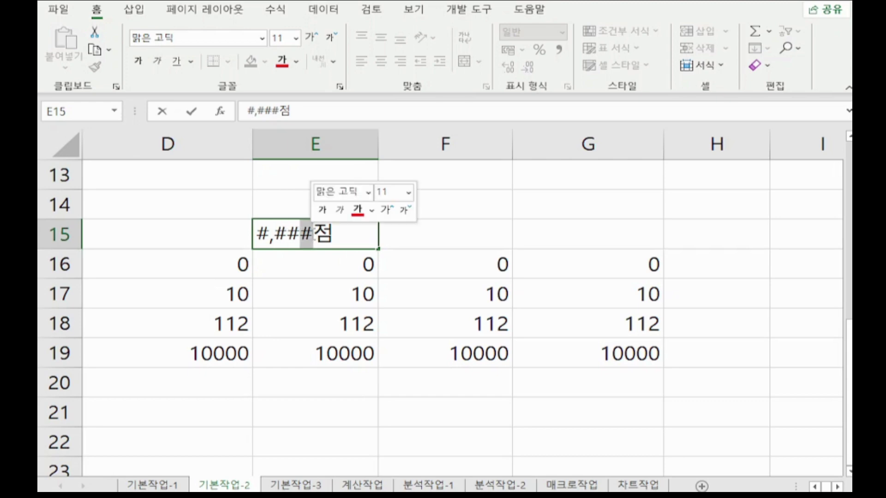
click(328, 312)
- Apply the custom number format #,###점 to cells E16:E19
drag(321, 270, 322, 342)
key(ctrl+1)
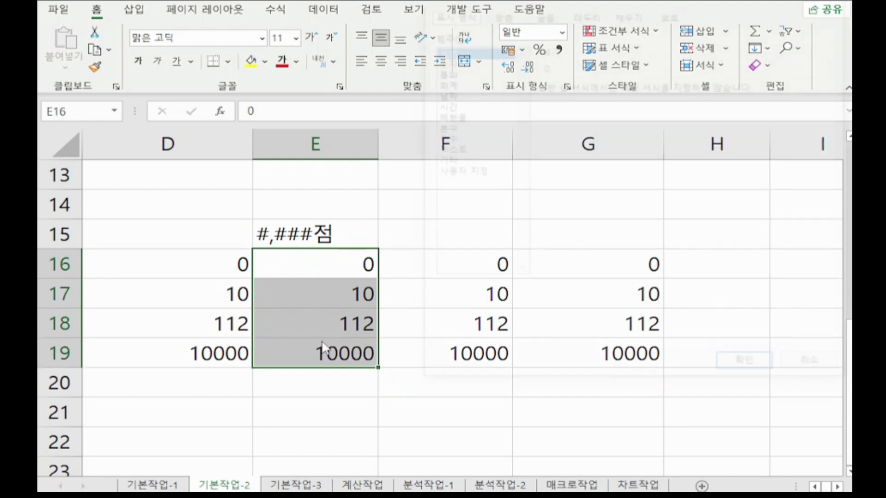
click(466, 173)
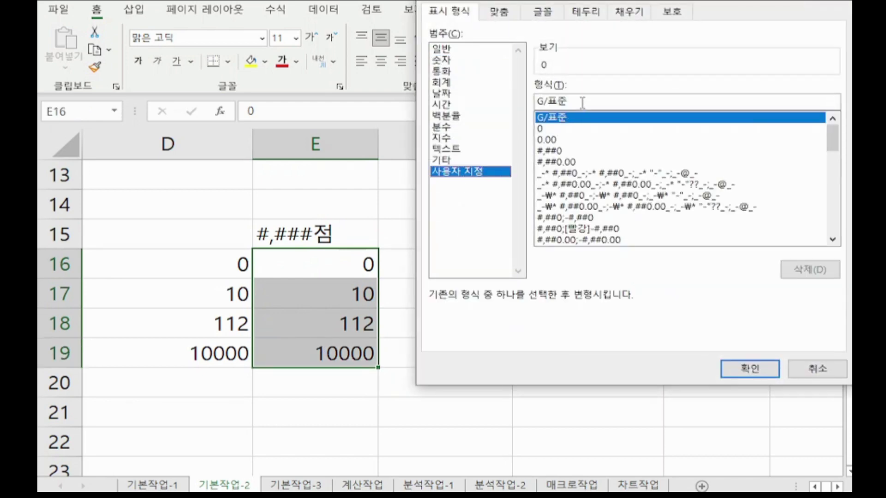
drag(581, 102, 437, 85)
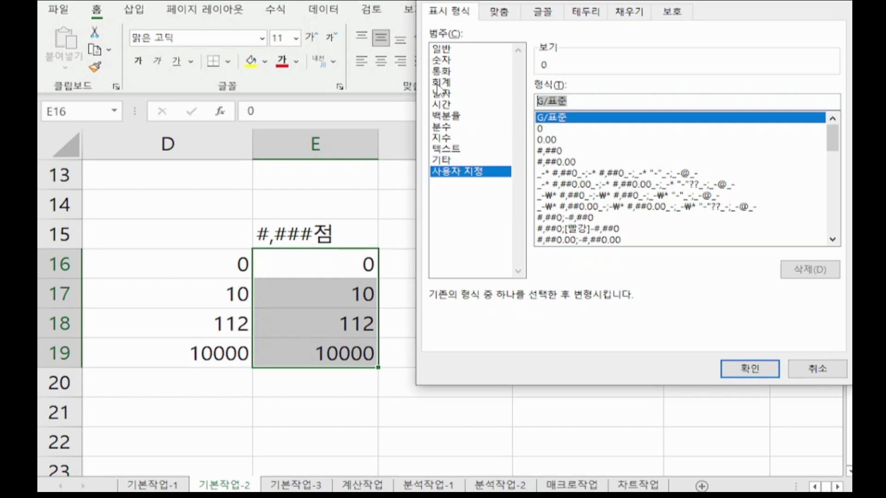
text(#,###)
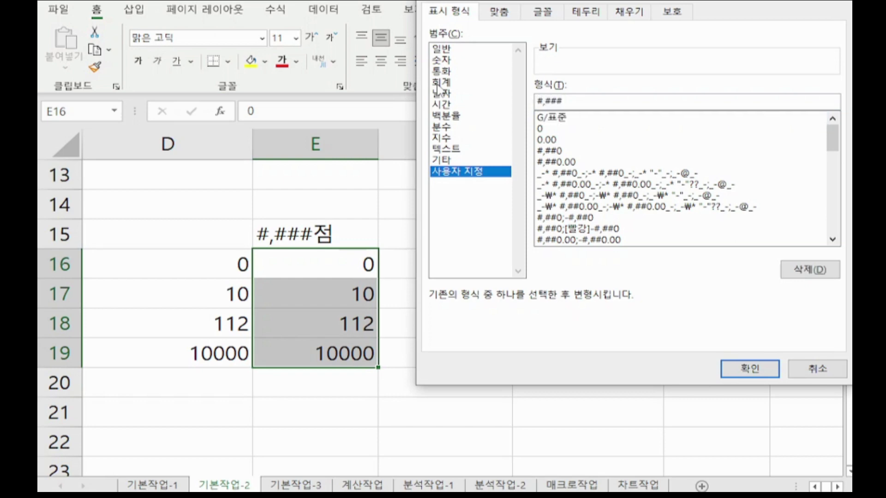
text(점)
click(743, 377)
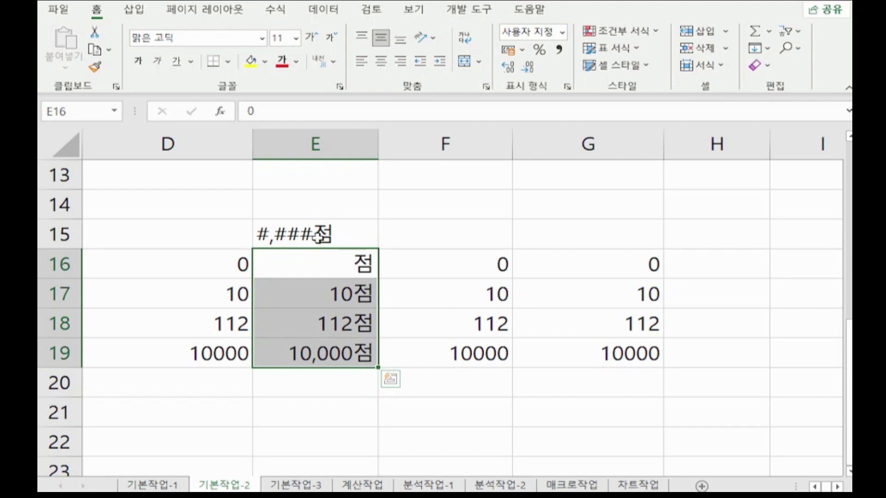
- Enter the format code "0,000점" as a label in F15
click(430, 230)
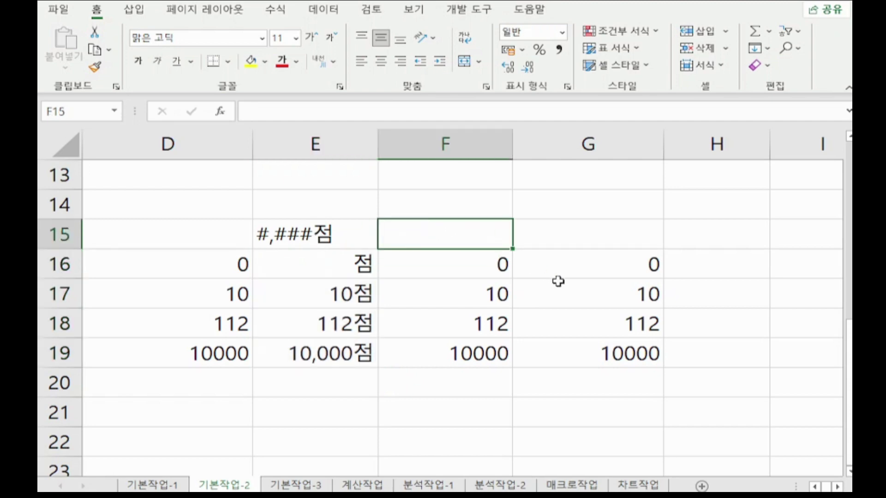
text(0,000ㅈ)
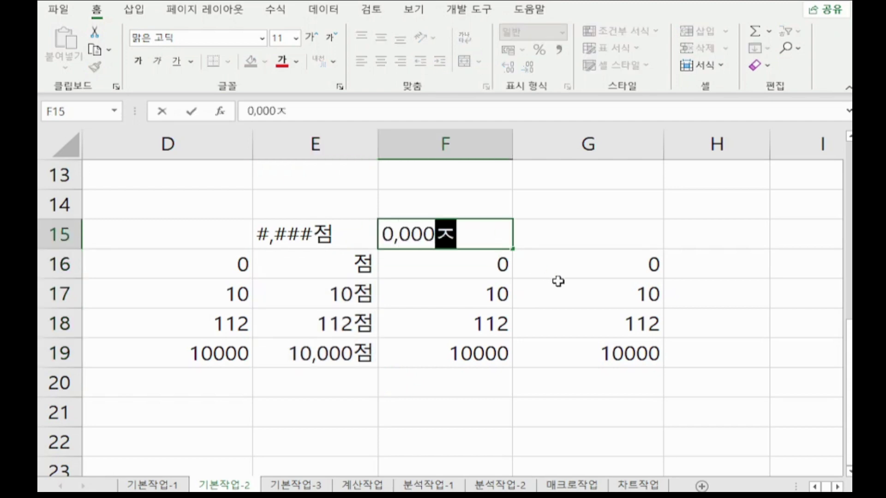
text(ㅓㅁ)
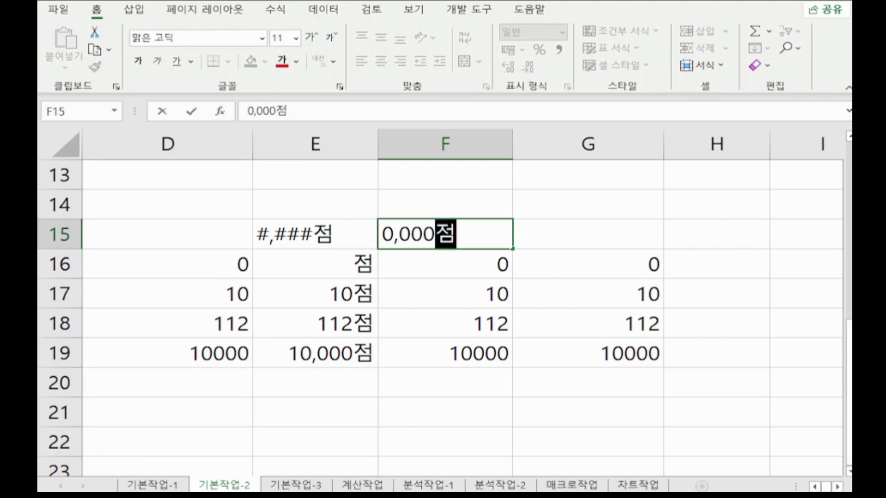
- Switch to the Notepad notes, review the explanation of the 0 digit placeholder, and return to Excel
key(alt+Tab)
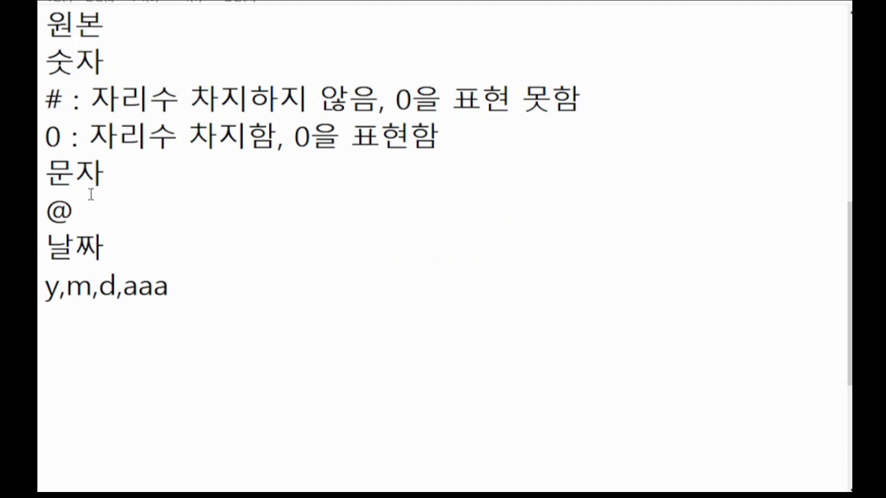
drag(64, 145, 41, 145)
click(295, 136)
drag(295, 136, 438, 173)
key(alt+Tab)
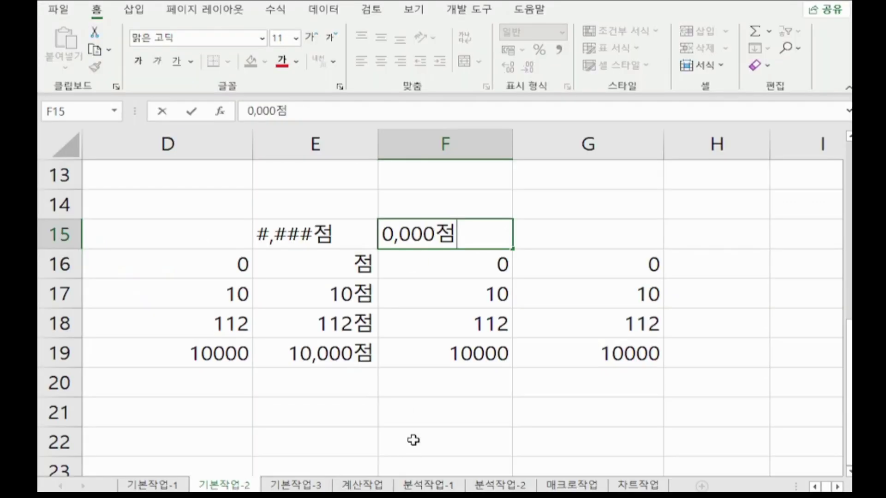
- Apply the custom number format 0,000점 to cells F16:F19
drag(457, 272, 460, 352)
key(ctrl+1)
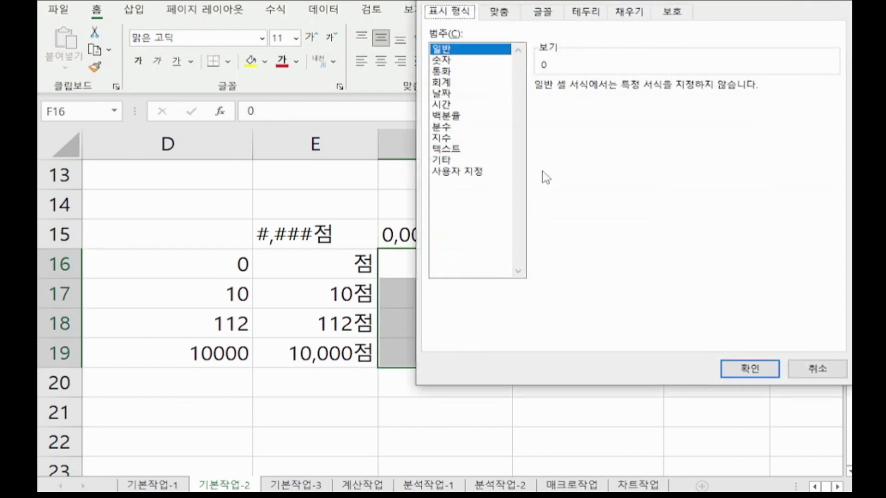
click(475, 171)
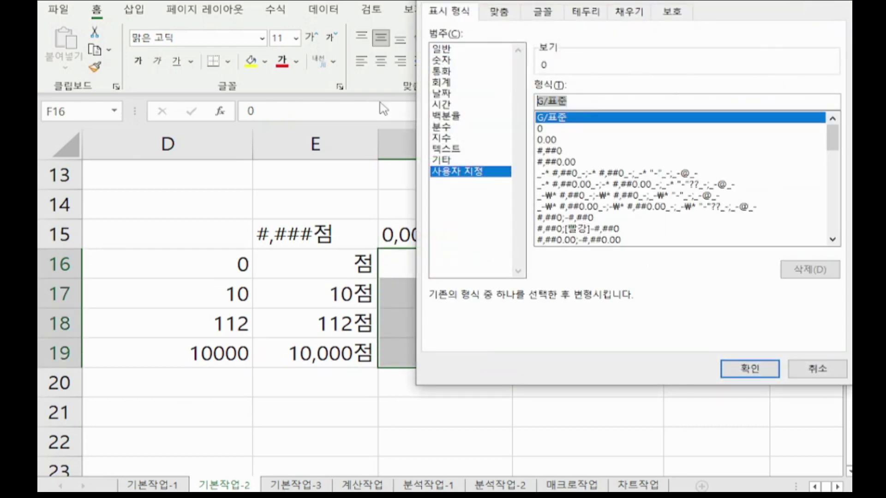
text(0,0)
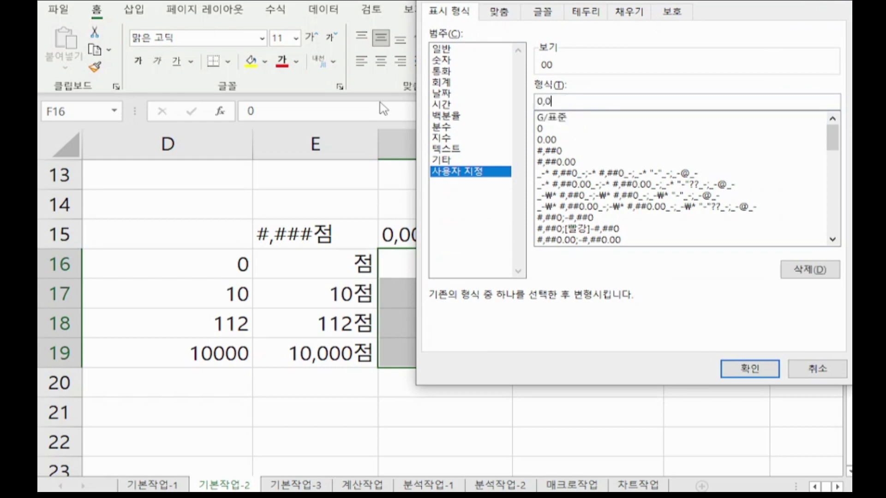
text(00ㅈㅓㅁ)
click(738, 367)
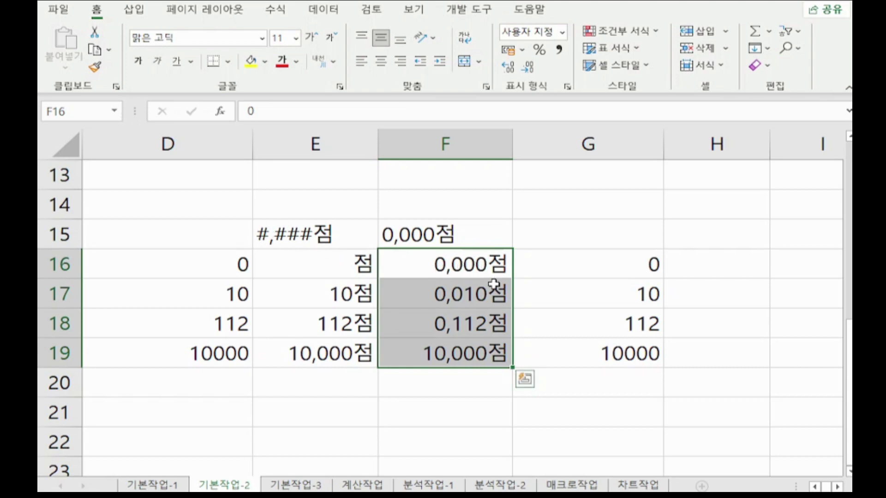
- Enter the format code "#,##0점" as a label in G15 and highlight its placeholder characters
drag(611, 269, 613, 346)
click(595, 240)
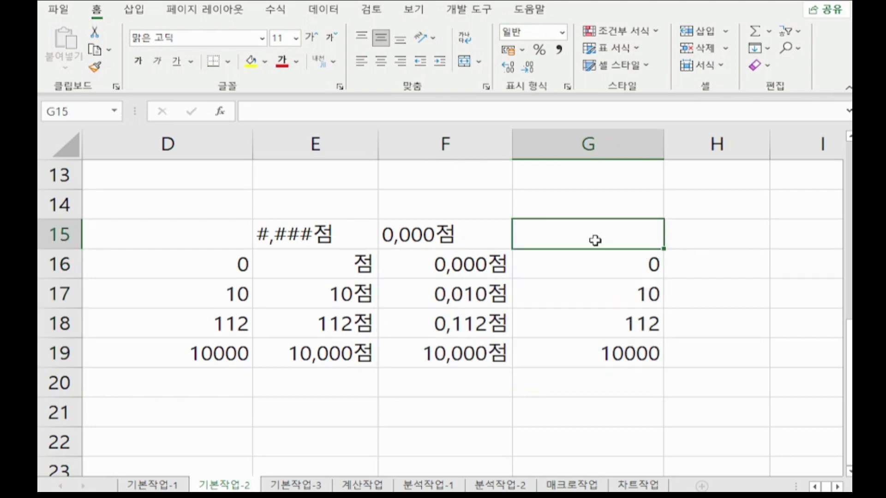
text(#,##)
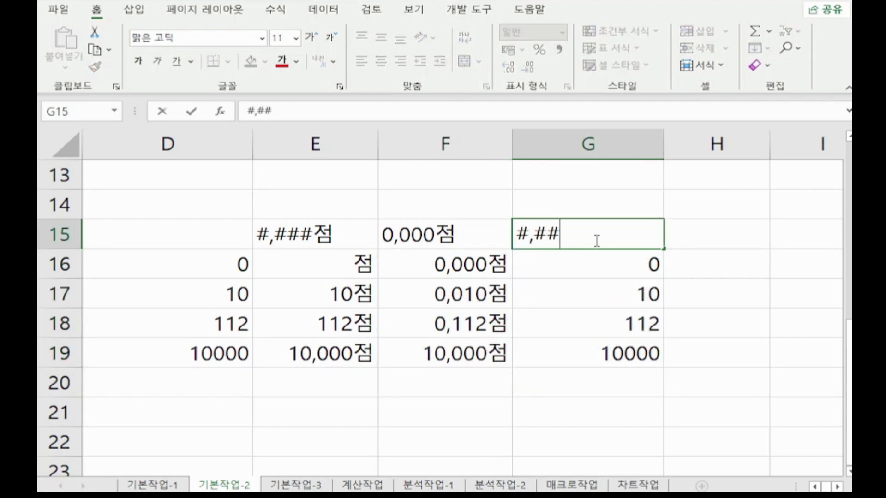
text(0점)
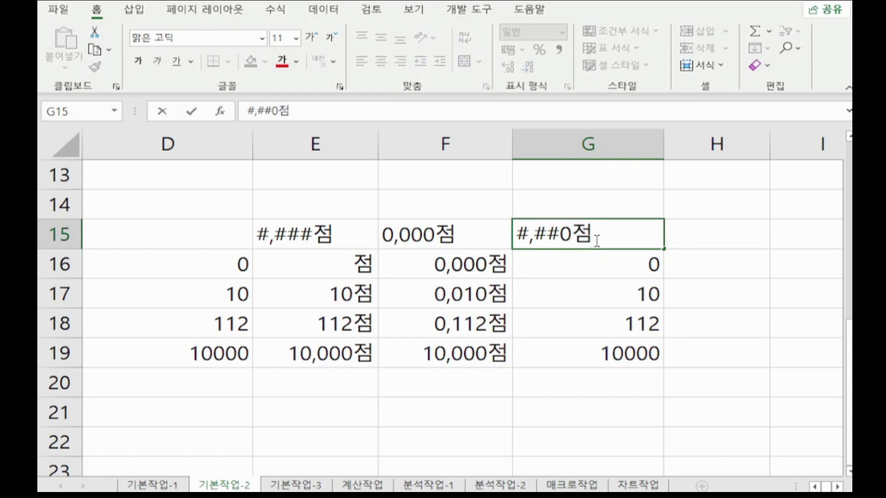
drag(548, 245, 518, 245)
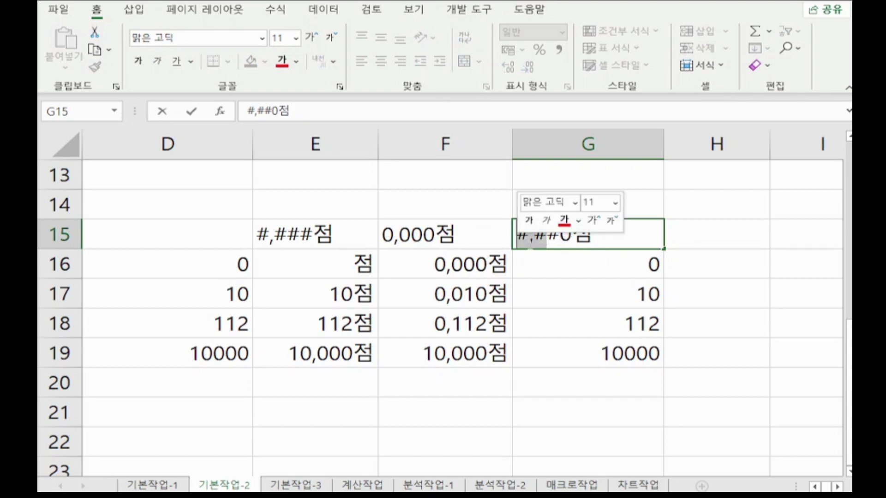
drag(529, 244, 571, 236)
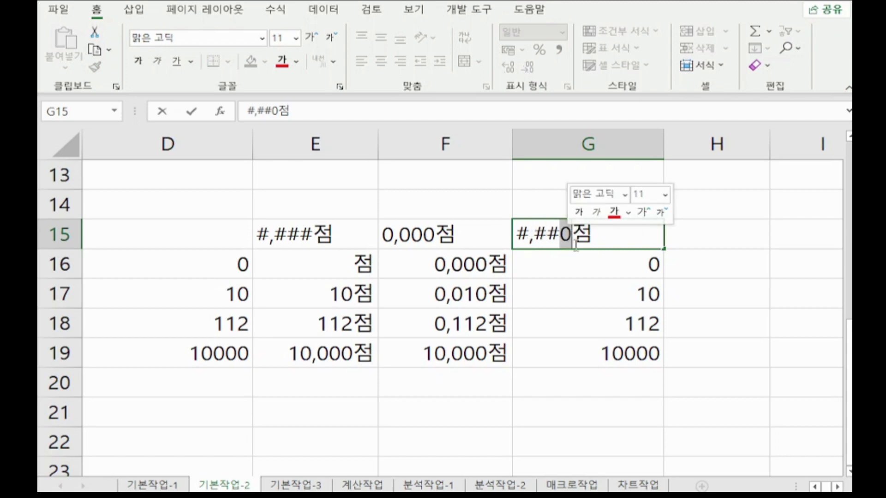
- Apply the custom number format #,##0점 to cells G16:G19
drag(597, 271, 612, 346)
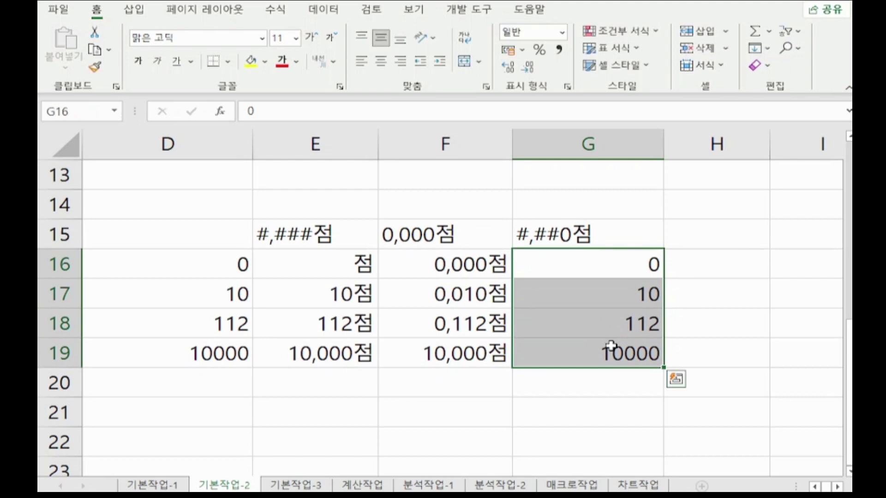
key(ctrl+1)
click(479, 172)
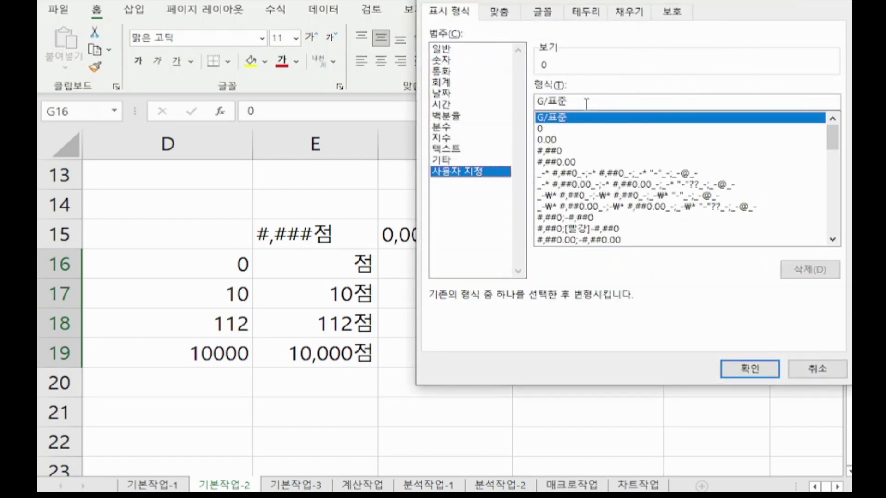
drag(586, 103, 360, 101)
text(#,)
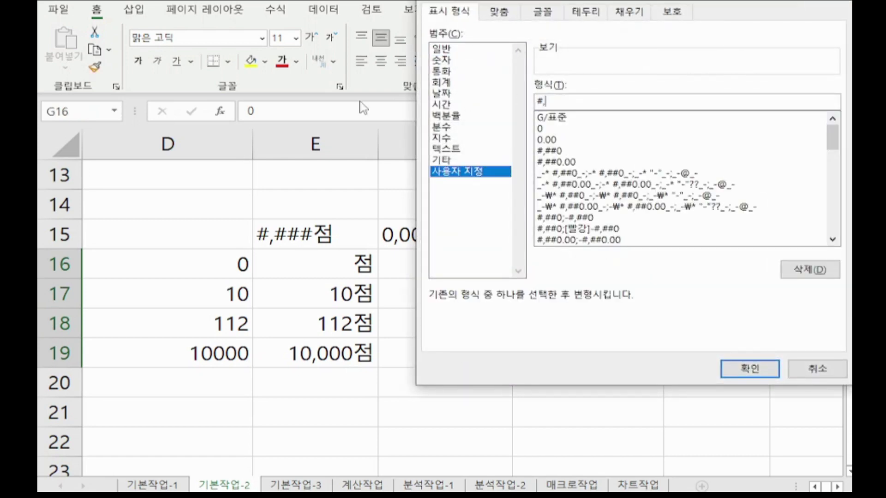
text(##0점)
key(Return)
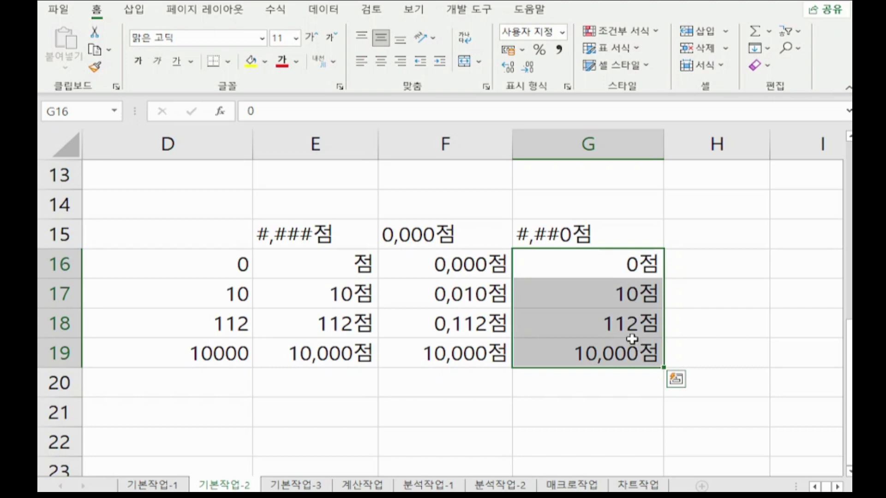
- Examine the "#,##" part of the format code in G15, leaving the label as it is
click(558, 244)
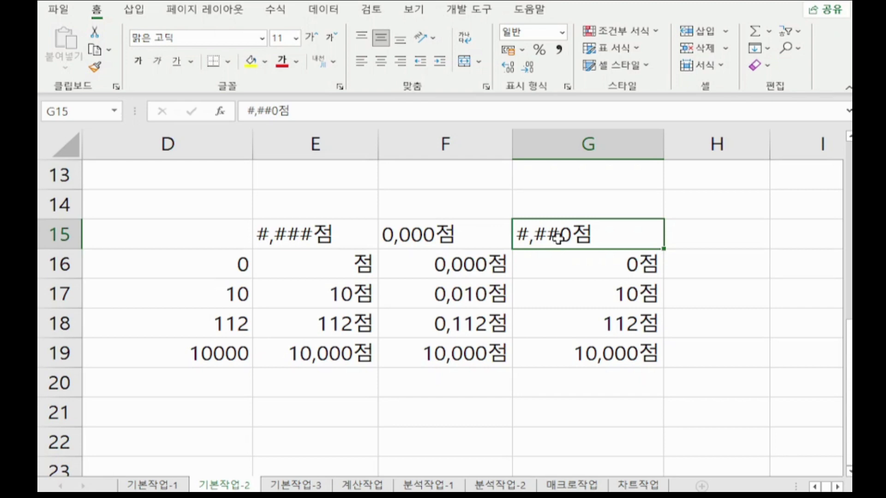
double_click(558, 244)
drag(559, 239, 470, 227)
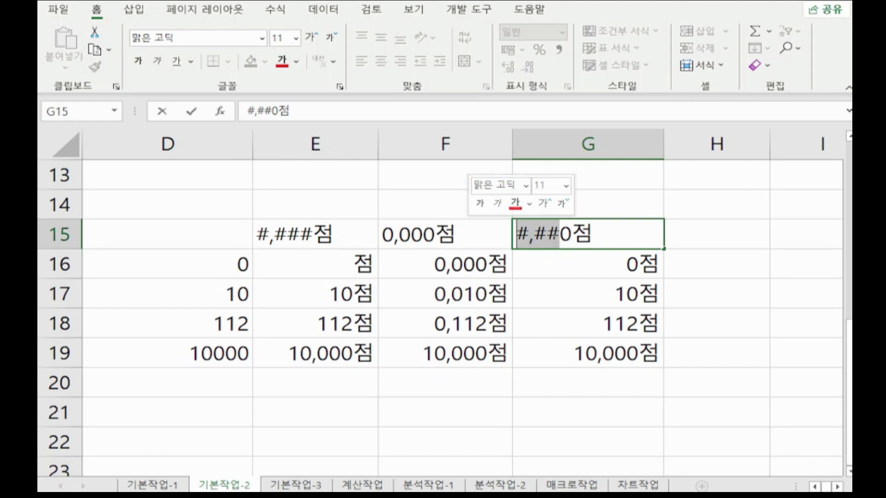
click(734, 297)
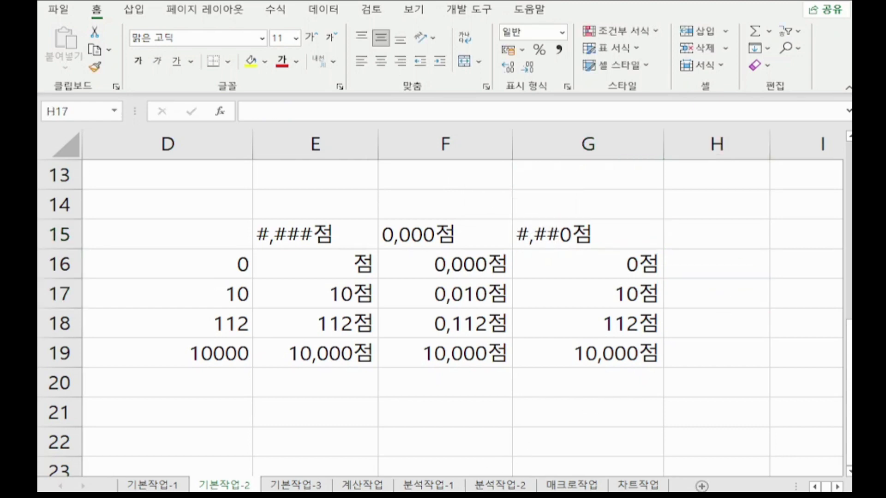
- In the notes document, add the line "#,##0 <=> #,0" below the explanation of the 0 placeholder
key(alt+Tab)
click(479, 142)
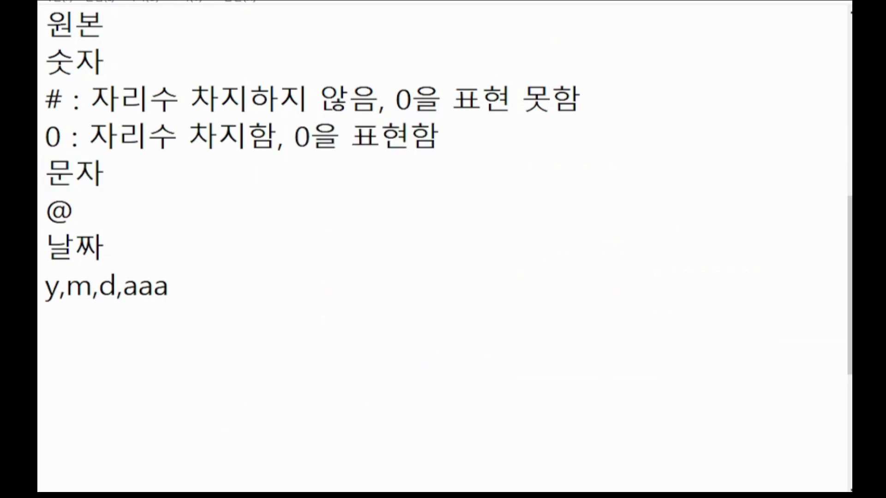
key(Return)
text(#,##0)
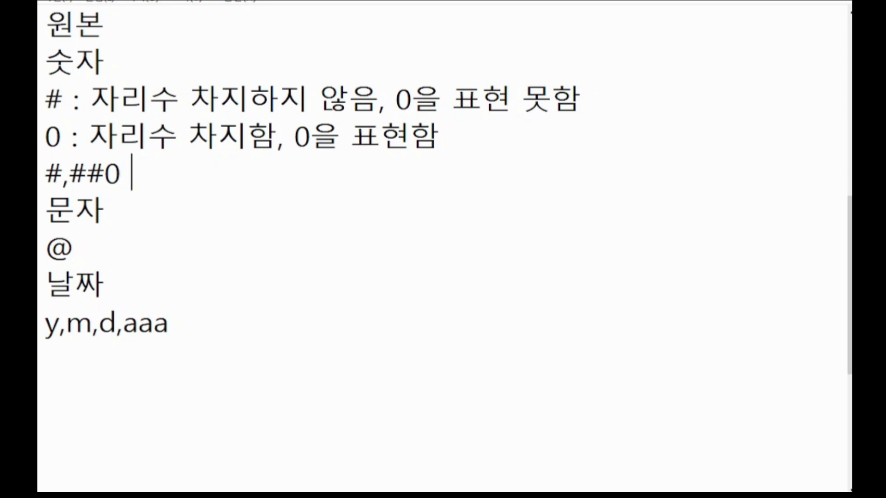
text(  <=>#,0)
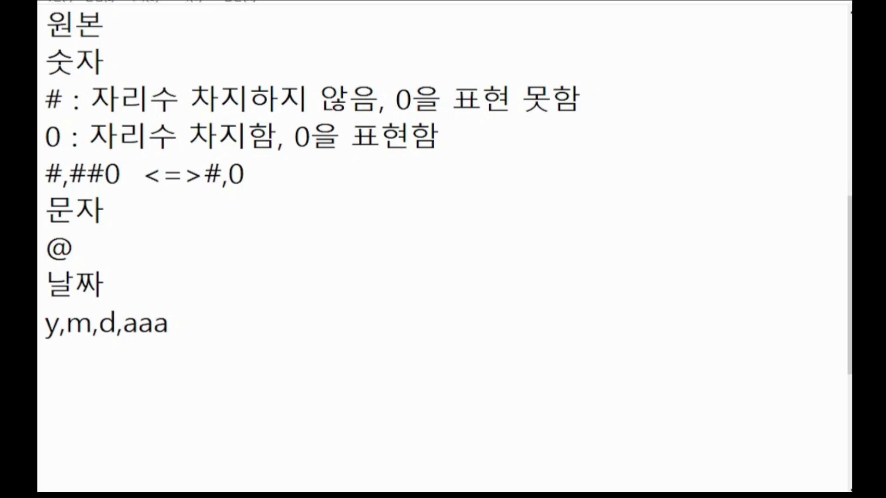
- Back in the workbook, apply the custom number format 0명 to the 접수인원 values in E4:E11
key(alt+Tab)
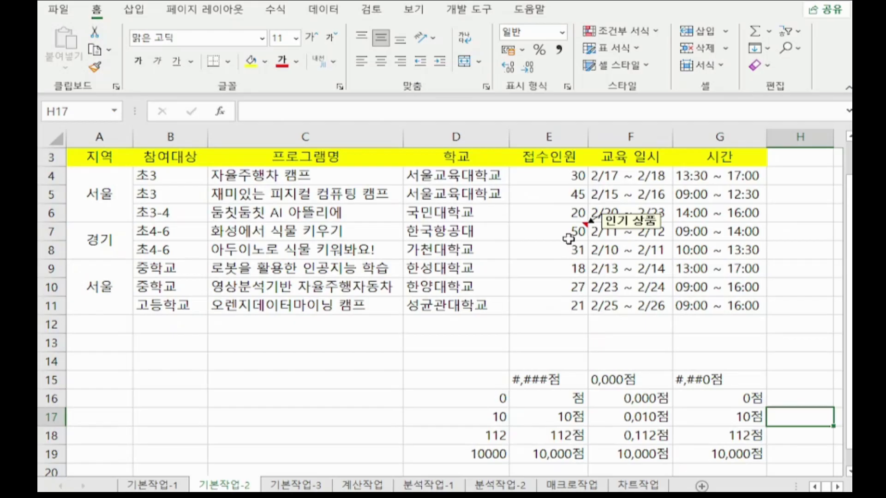
click(554, 176)
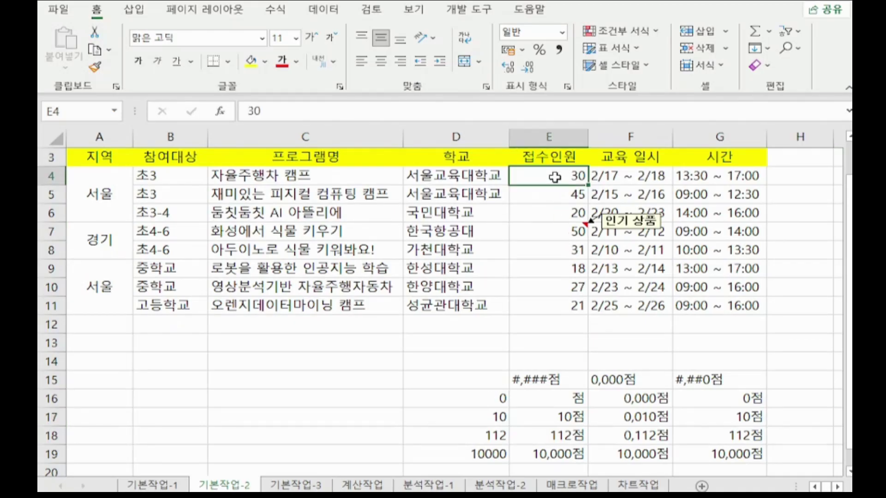
drag(554, 177, 568, 301)
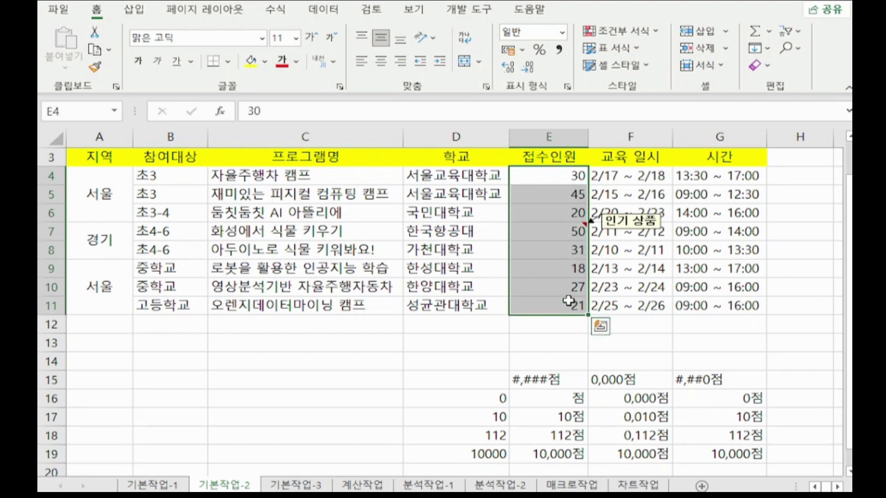
key(ctrl+1)
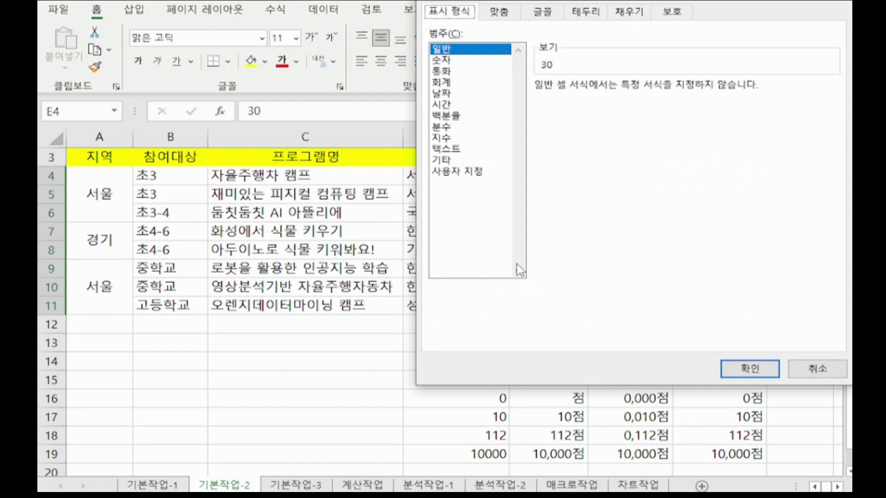
click(475, 175)
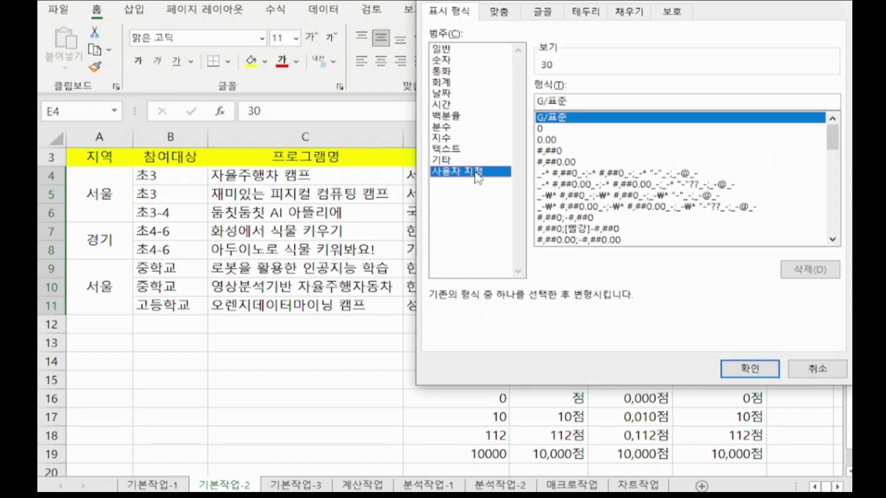
click(560, 128)
click(566, 102)
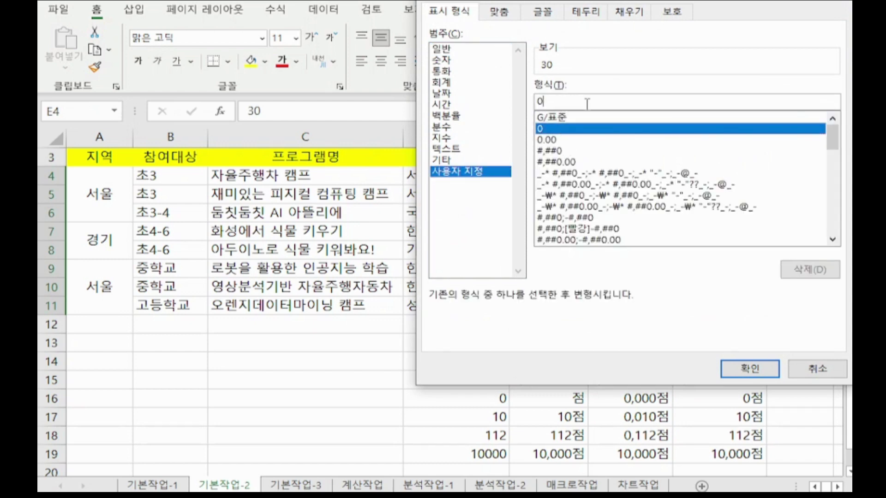
text(명)
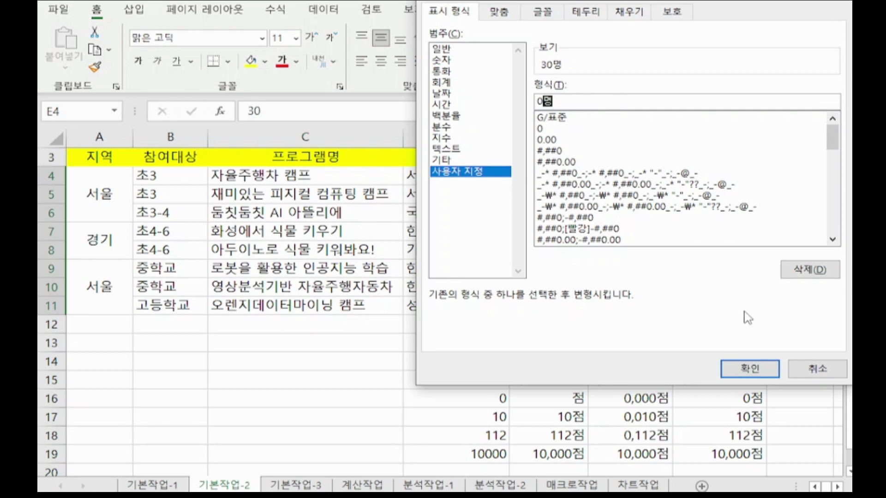
click(756, 372)
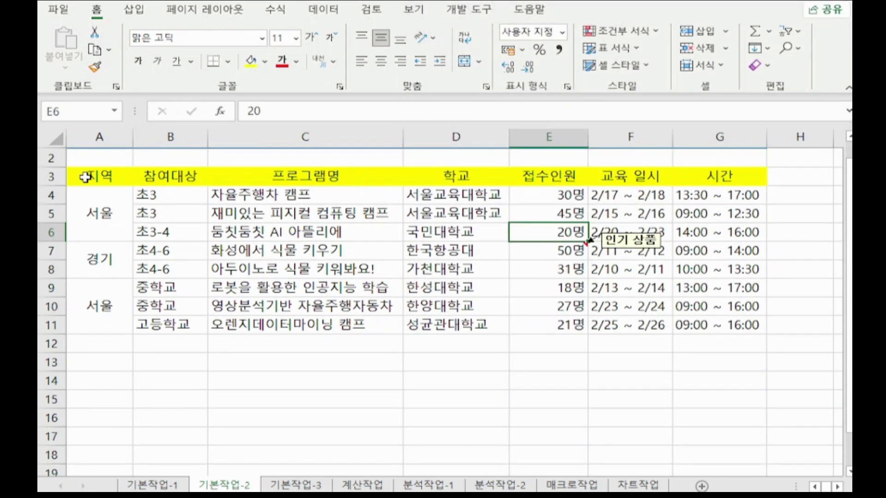
- Apply all borders (모든 테두리) plus a thick outside border (굵은 바깥쪽 테두리) to the table range A3:G11
mouse_move(74, 174)
mouse_down()
mouse_move(645, 317)
mouse_move(697, 316)
mouse_up()
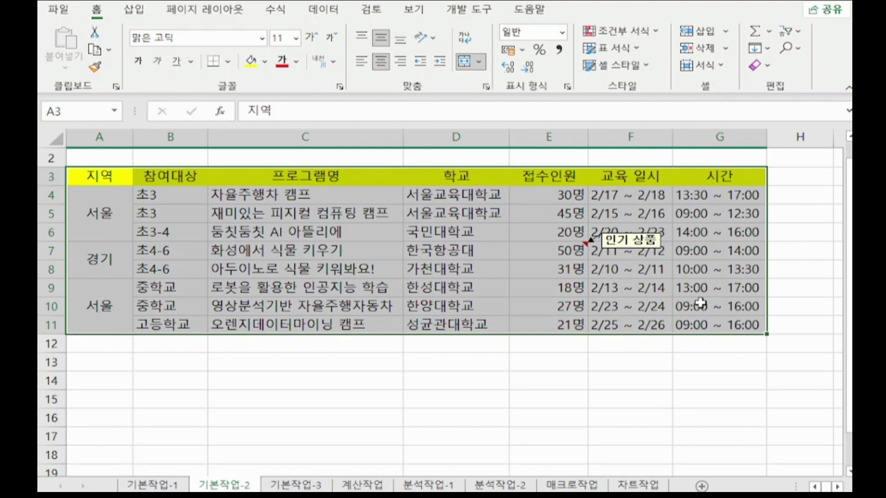
drag(116, 185, 698, 314)
click(230, 63)
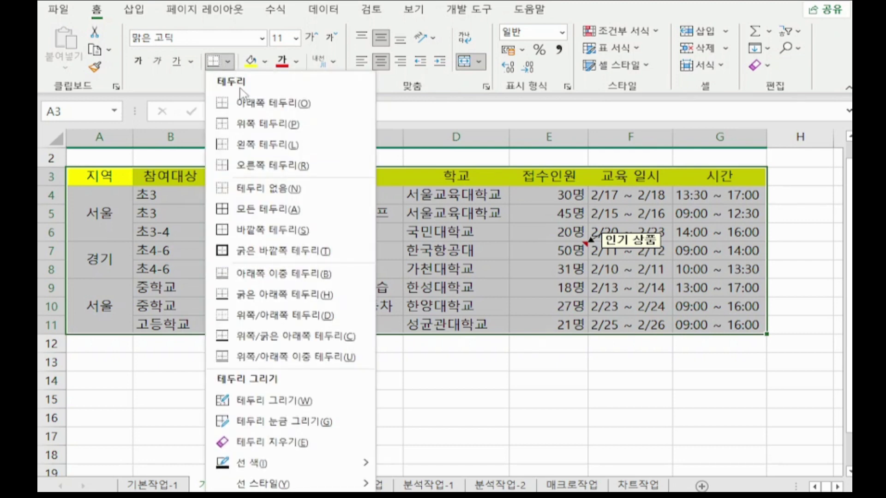
click(269, 212)
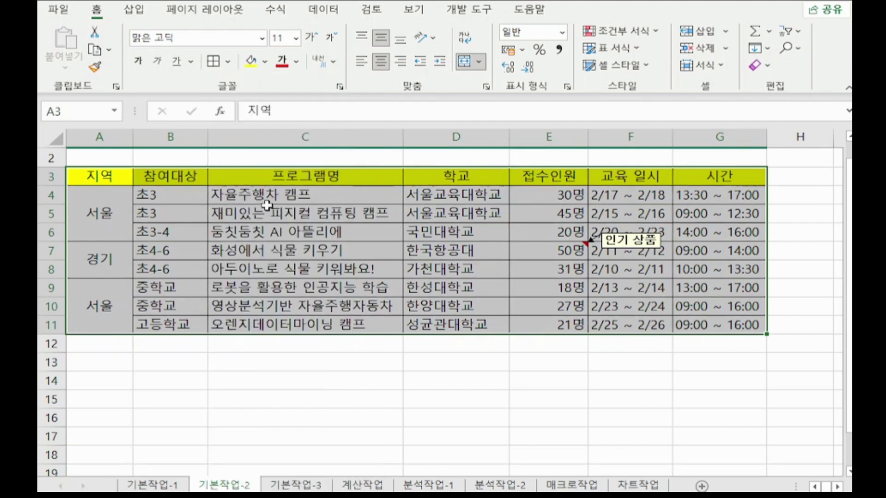
click(228, 62)
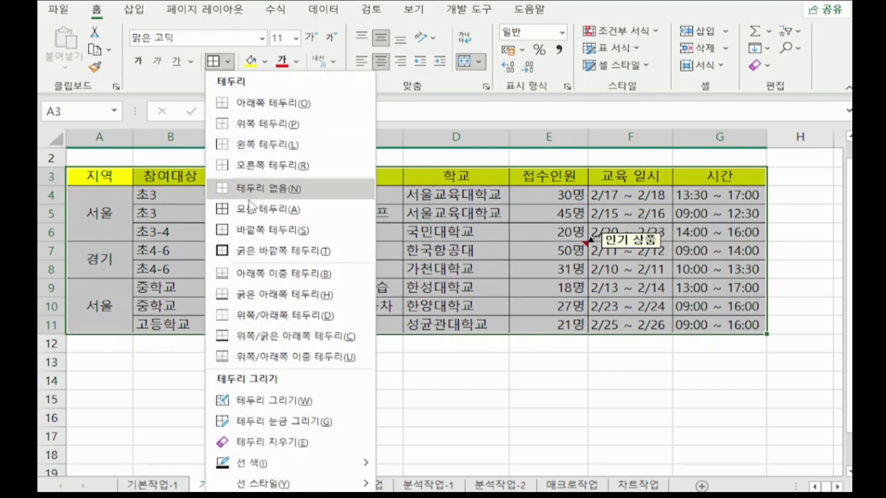
click(257, 244)
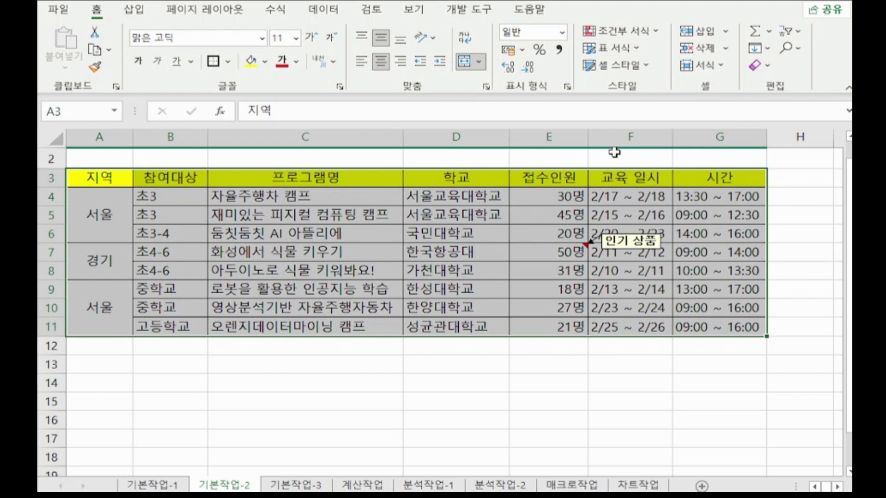
click(650, 365)
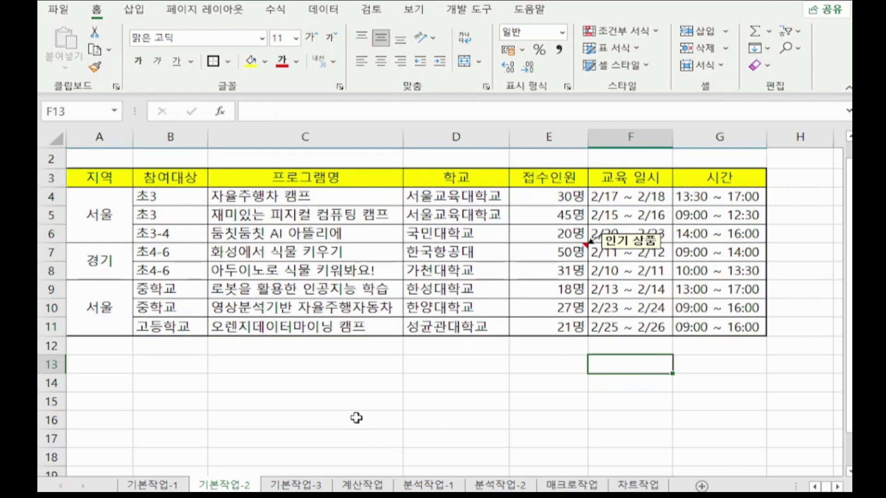
- Open the 기본작업-3 sheet and review the data range A4:G14 of the 지역별 미수금 현황 table
click(315, 485)
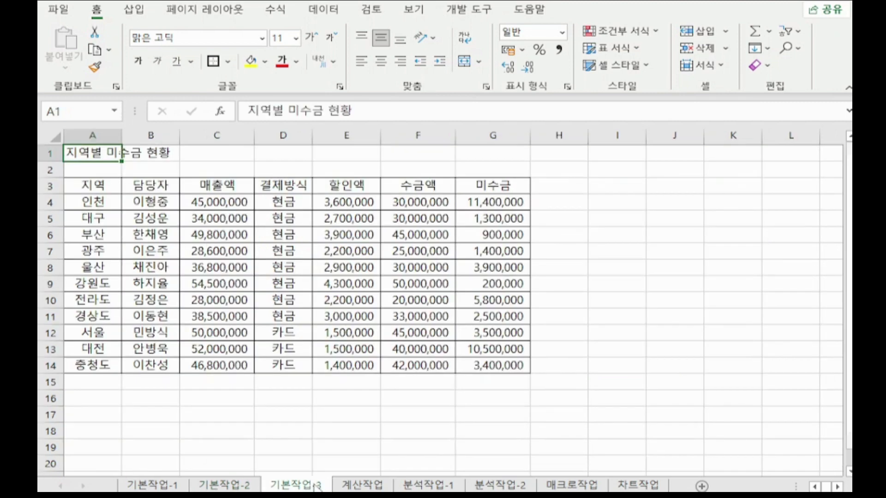
click(395, 437)
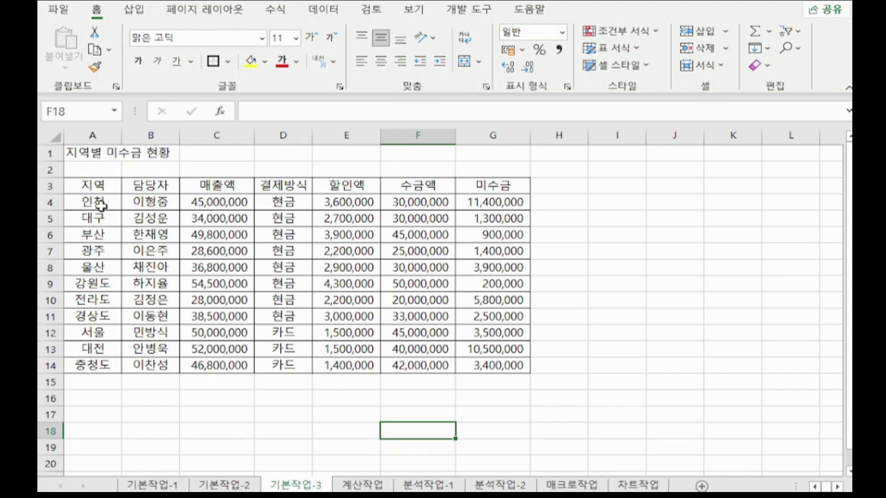
drag(100, 206, 491, 361)
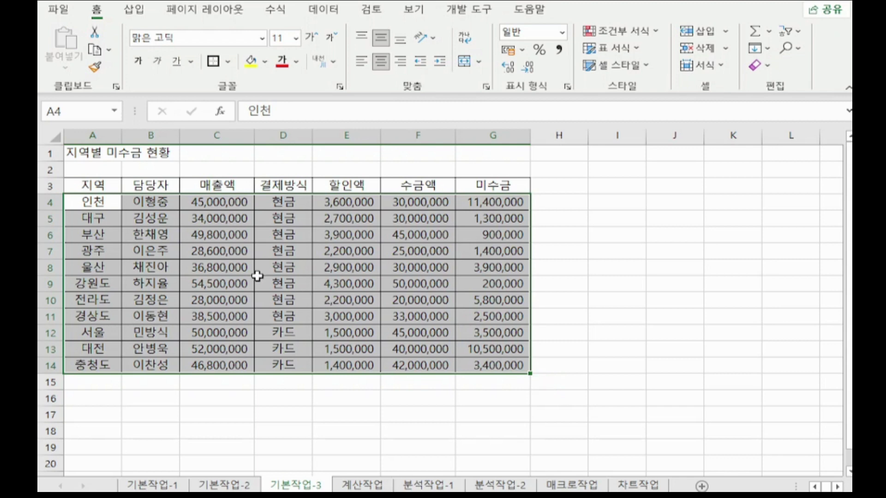
click(132, 203)
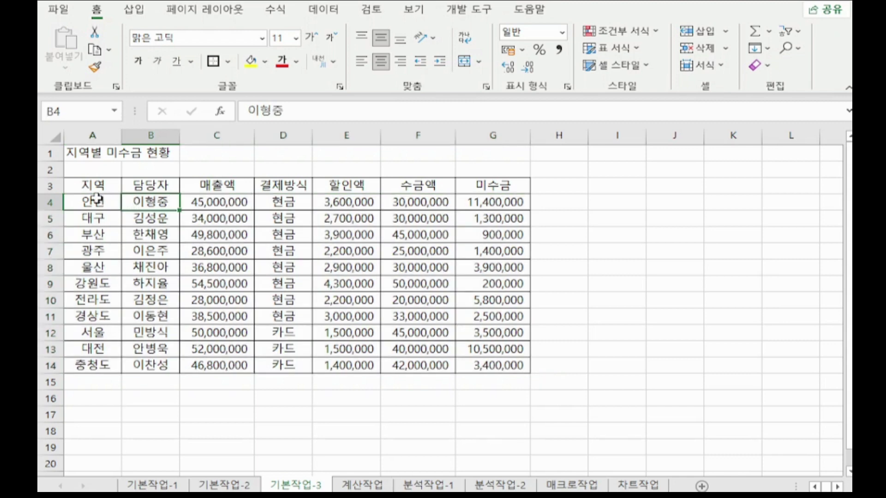
- Select the 인천, 광주, 경상도 and 충청도 records together across columns A to G as example rows
drag(95, 198, 467, 204)
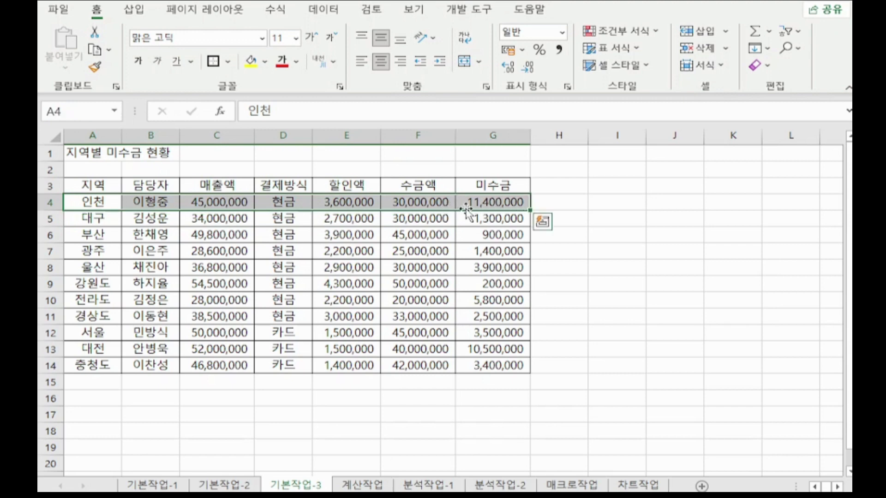
drag(101, 253, 460, 253)
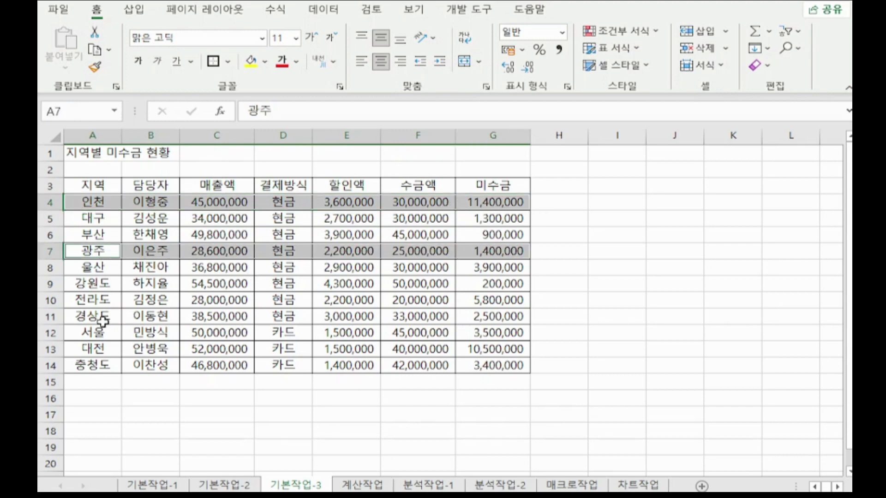
drag(99, 318, 460, 318)
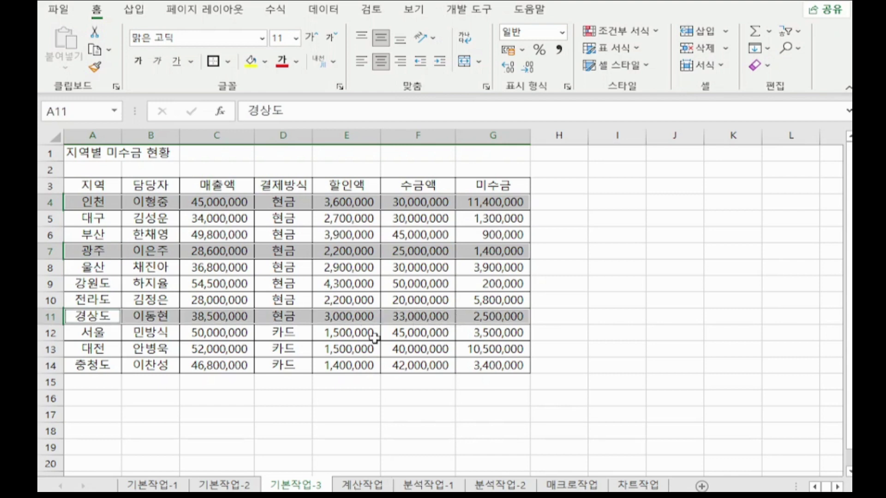
ctrl+click(105, 365)
drag(105, 365, 479, 373)
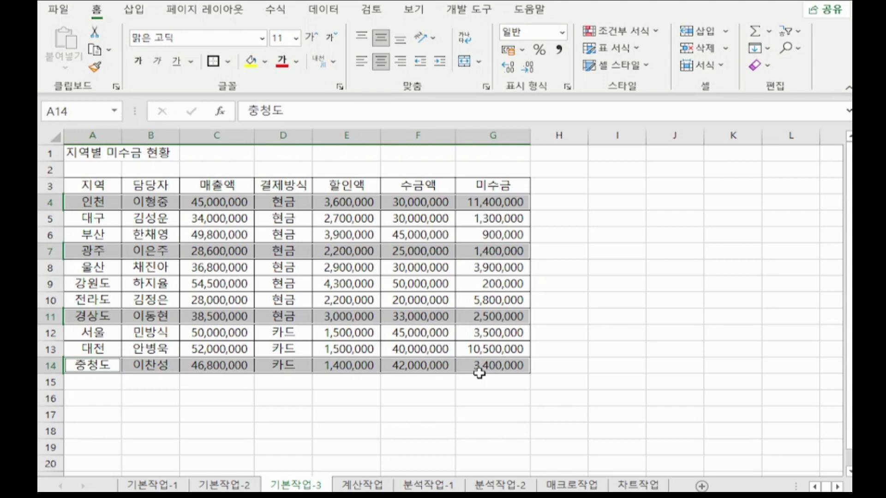
- Start a new conditional formatting rule for A4:G14 with the type 수식을 사용하여 서식을 지정할 셀 결정, ready for its formula
click(579, 331)
drag(101, 202, 476, 366)
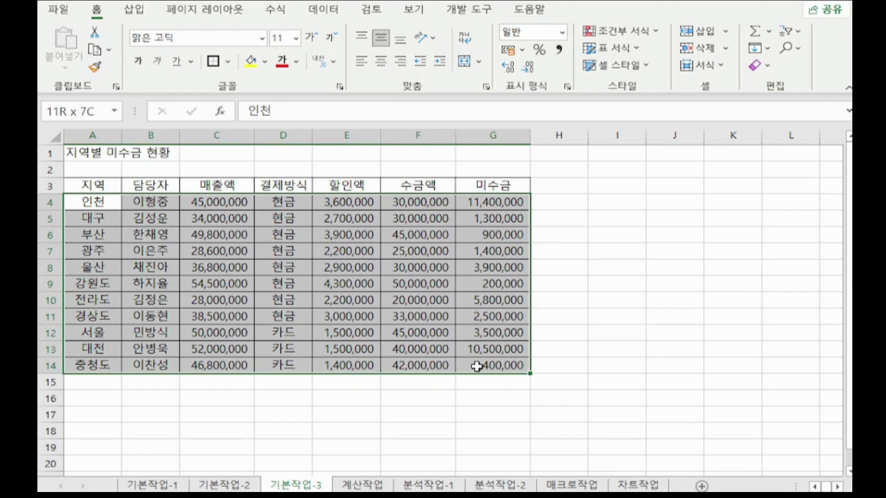
drag(476, 365, 477, 366)
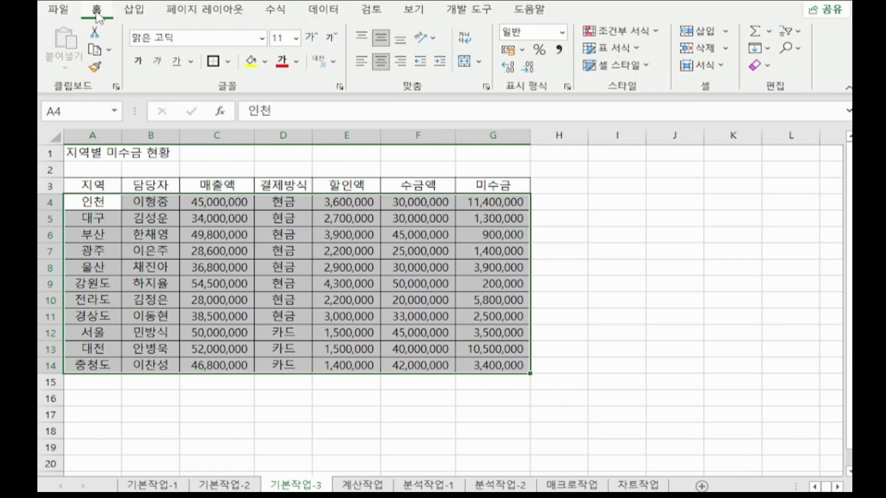
click(616, 36)
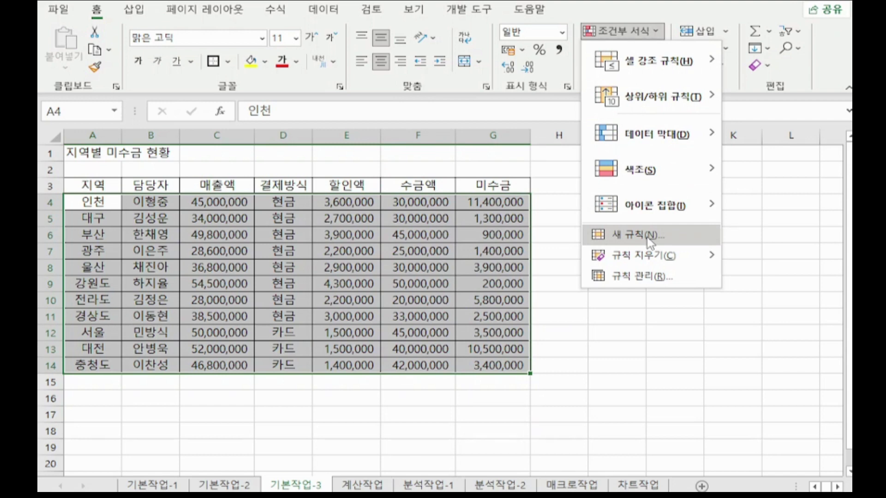
click(650, 236)
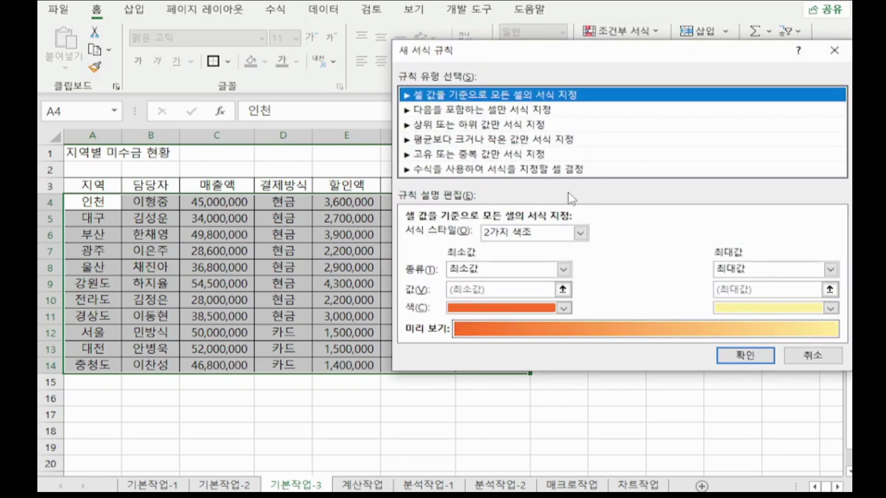
click(478, 170)
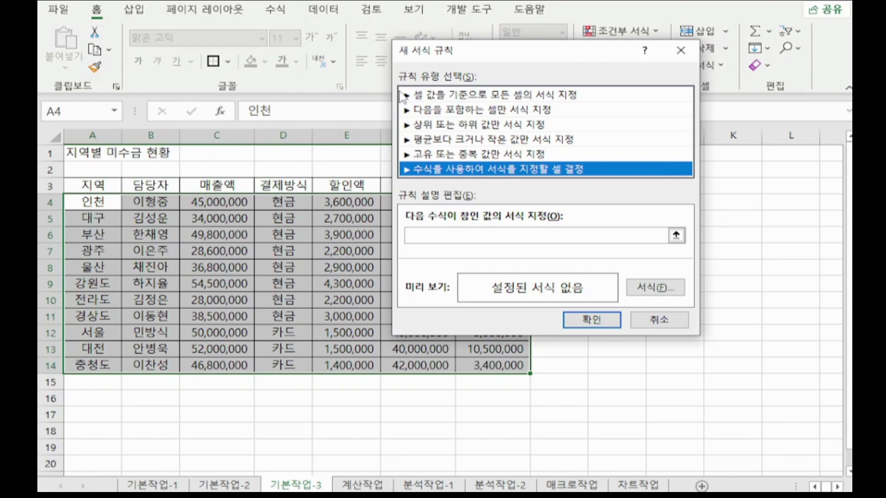
drag(516, 59, 332, 32)
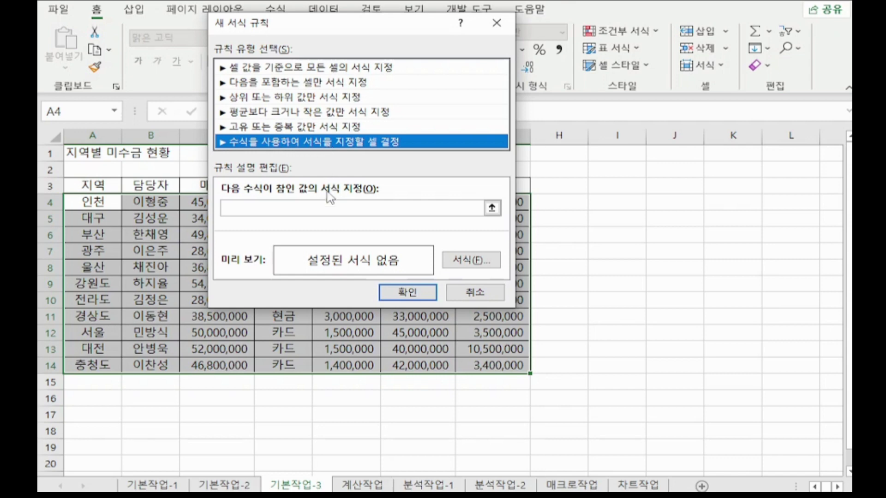
click(324, 206)
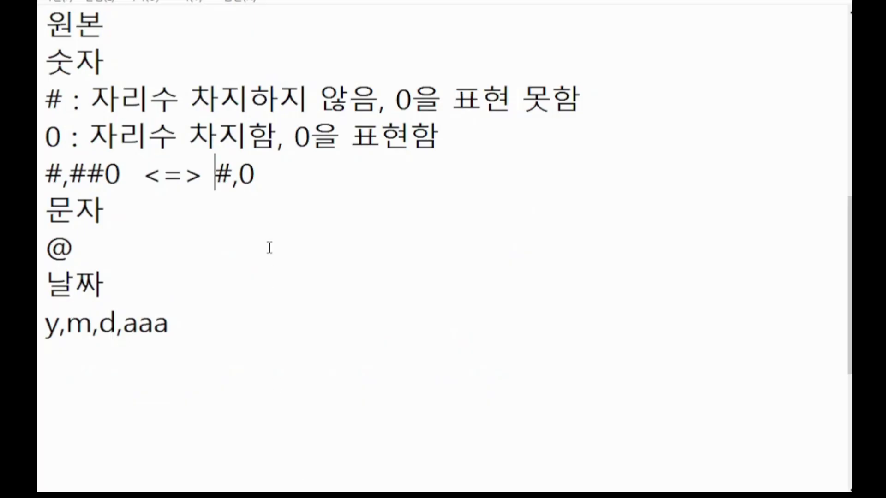
- Switch to the notes document and go to the empty space below the y,m,d,aaa line
scroll(267, 248, down, 5)
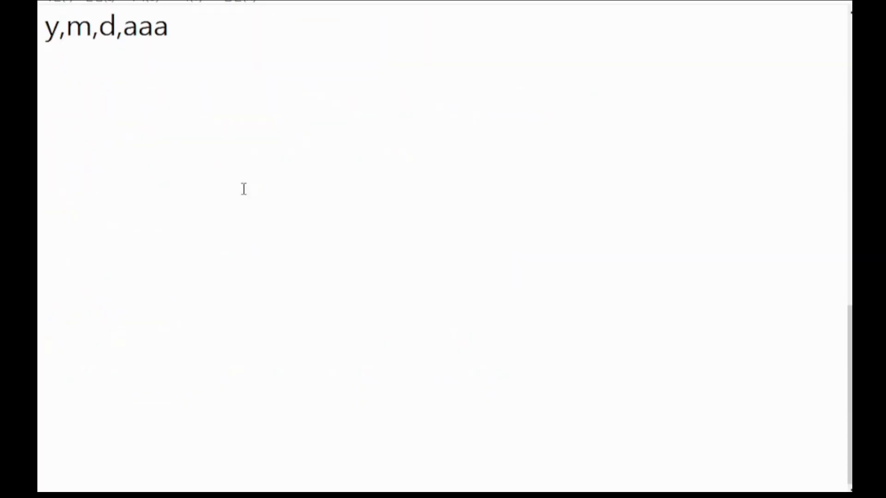